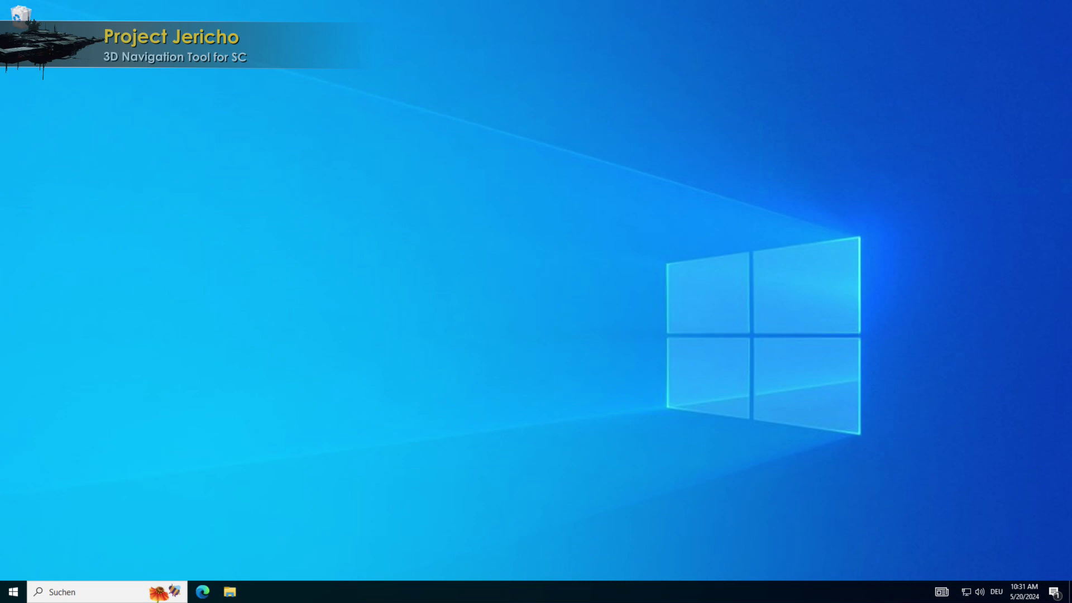
Step: Open Microsoft Edge and go to the starmap.space website
{"action": "left_click", "coordinate": [202, 592]}
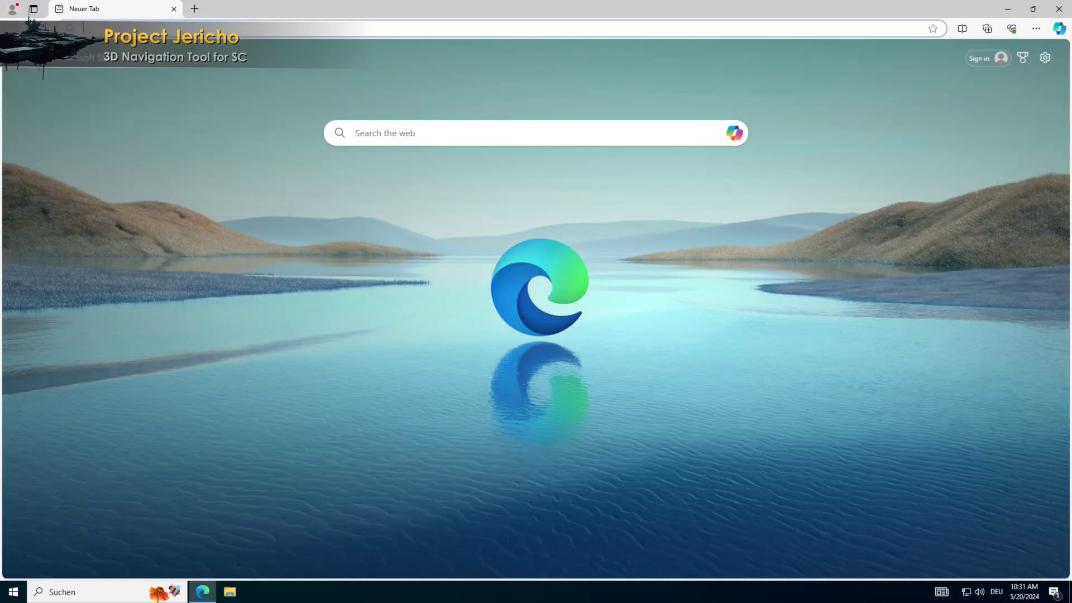
{"action": "type", "text": "star"}
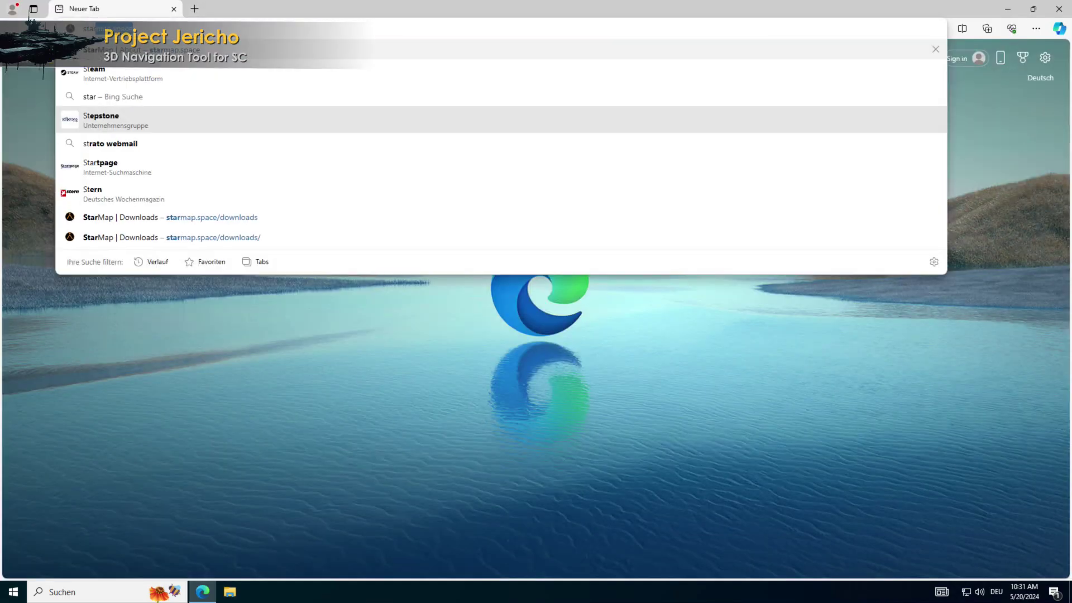
{"action": "type", "text": "map.space"}
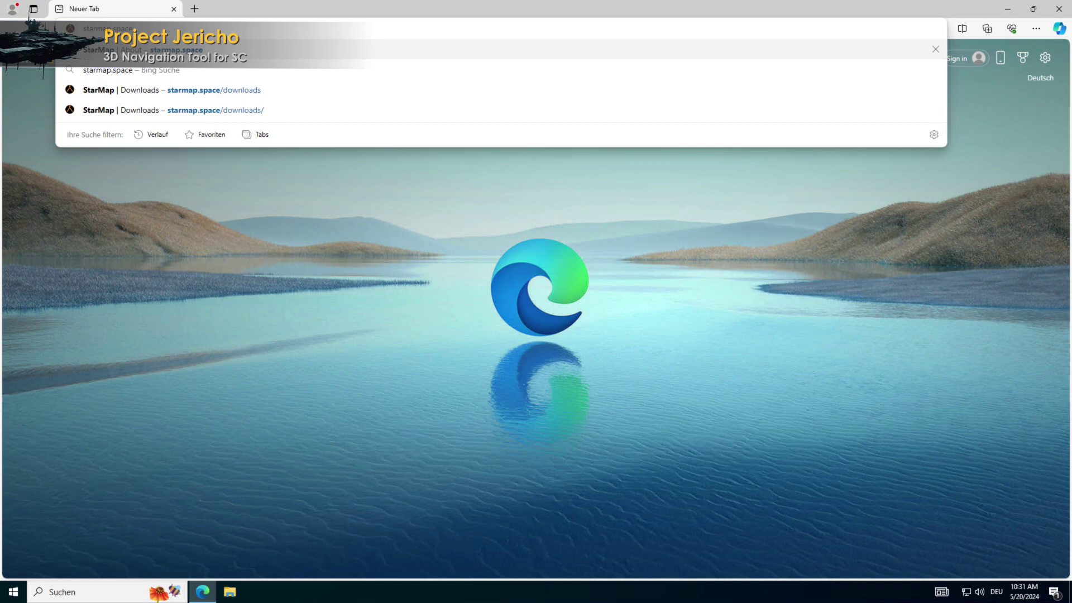
{"action": "key", "text": "Return"}
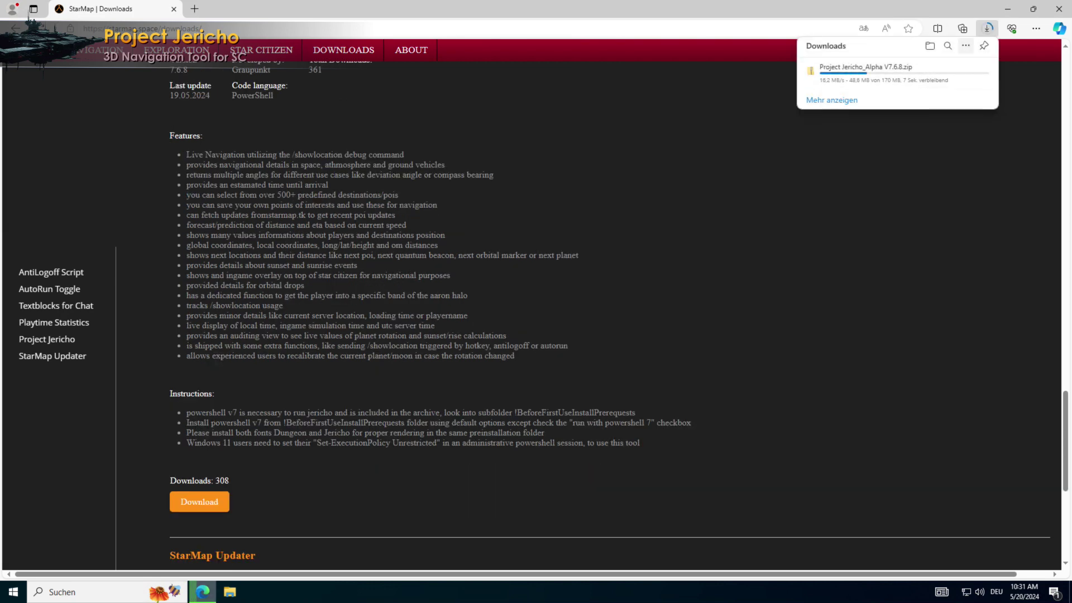
Step: Show the downloaded Project Jericho_Alpha V7.6.8.zip archive in its download folder
{"action": "mouse_move", "coordinate": [888, 73]}
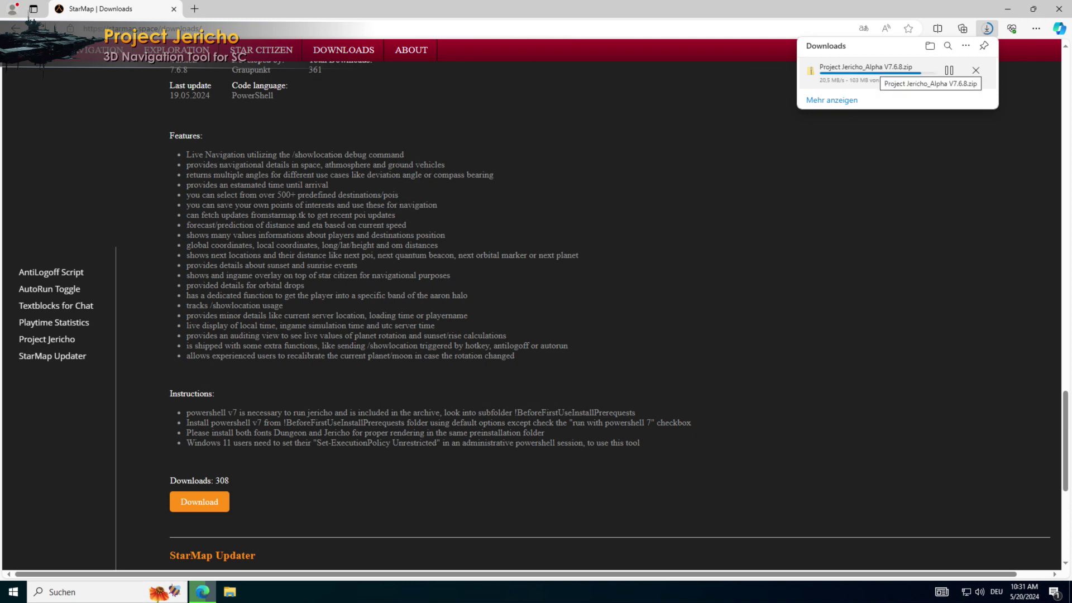
{"action": "right_click", "coordinate": [876, 71]}
{"action": "left_click", "coordinate": [926, 136]}
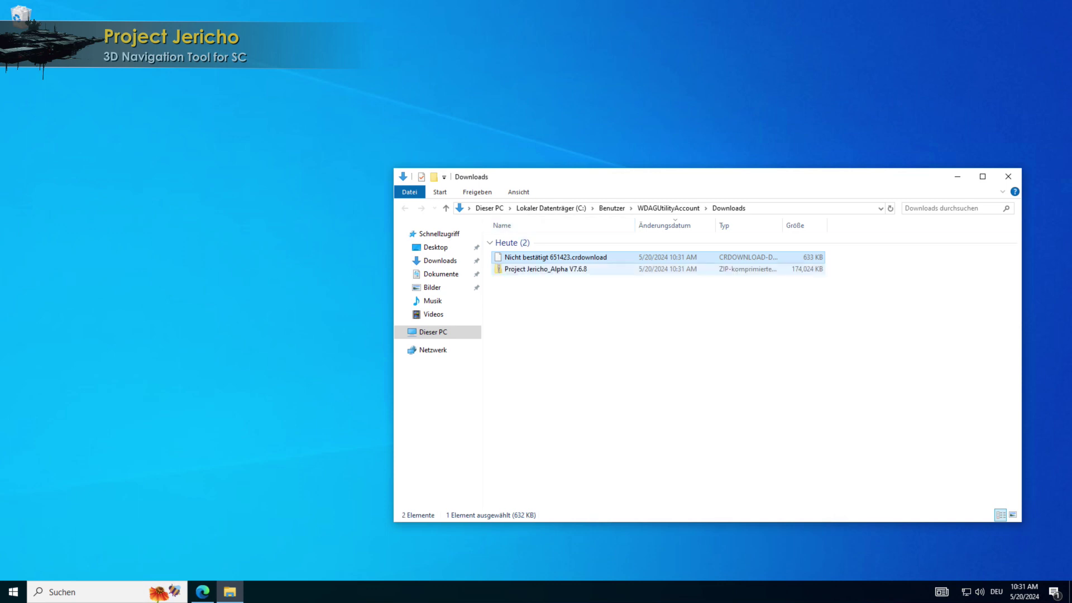
Step: Extract Project Jericho_Alpha V7.6.8.zip to the suggested folder and close the original Downloads window
{"action": "right_click", "coordinate": [568, 270]}
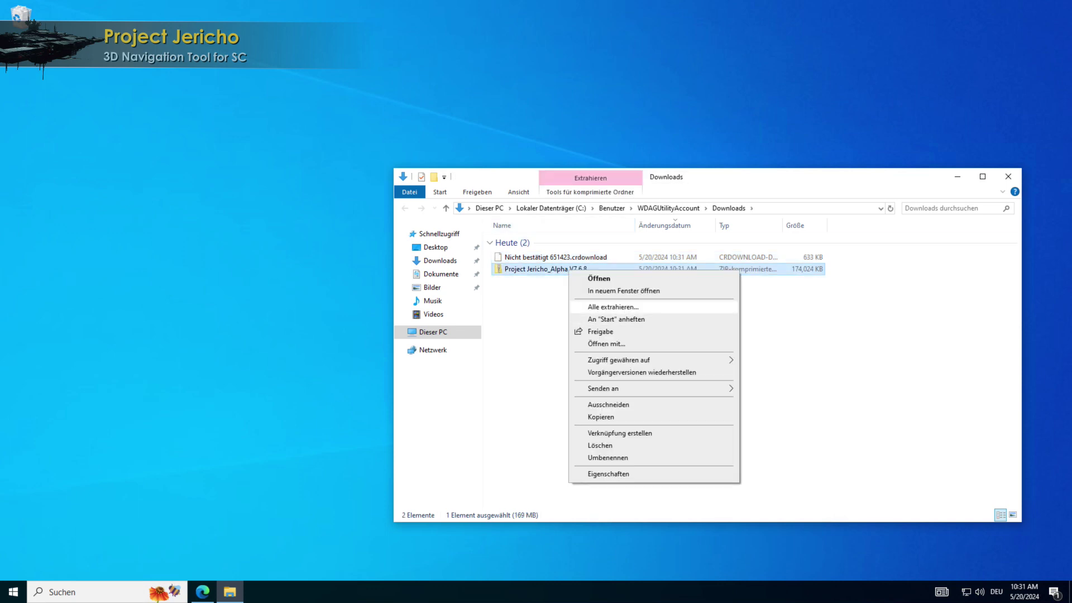
{"action": "left_click", "coordinate": [613, 306]}
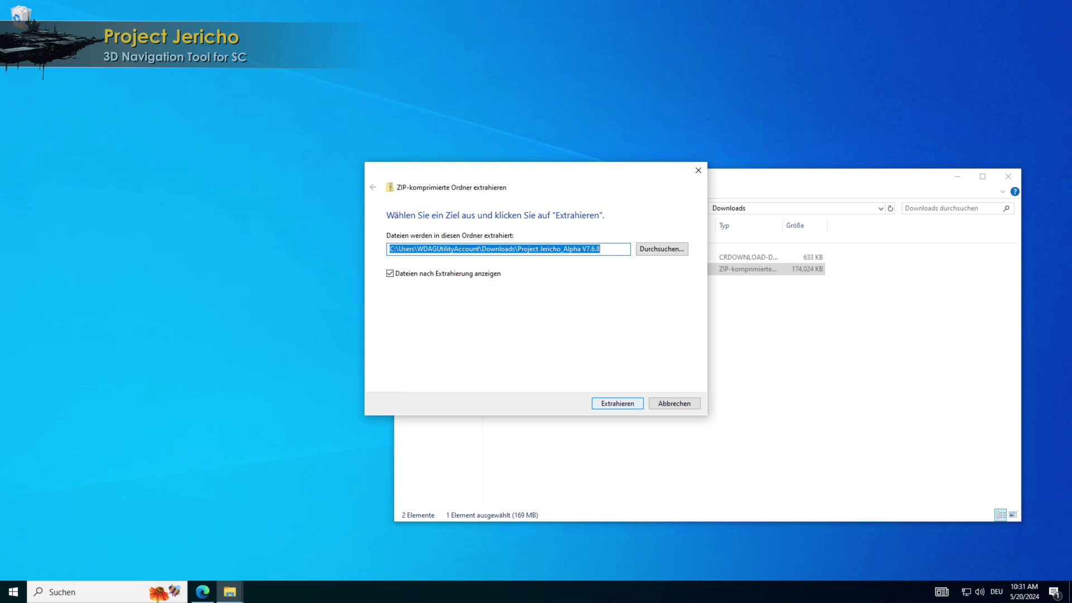
{"action": "key", "text": "Return"}
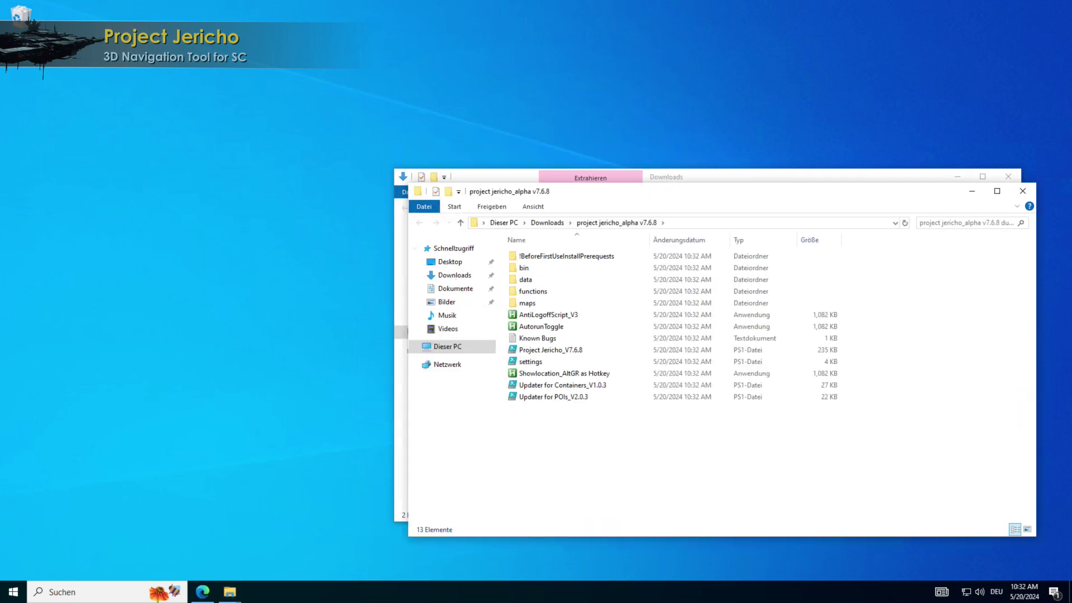
{"action": "left_click_drag", "start_coordinate": [944, 191], "coordinate": [939, 208]}
{"action": "left_click", "coordinate": [1008, 176]}
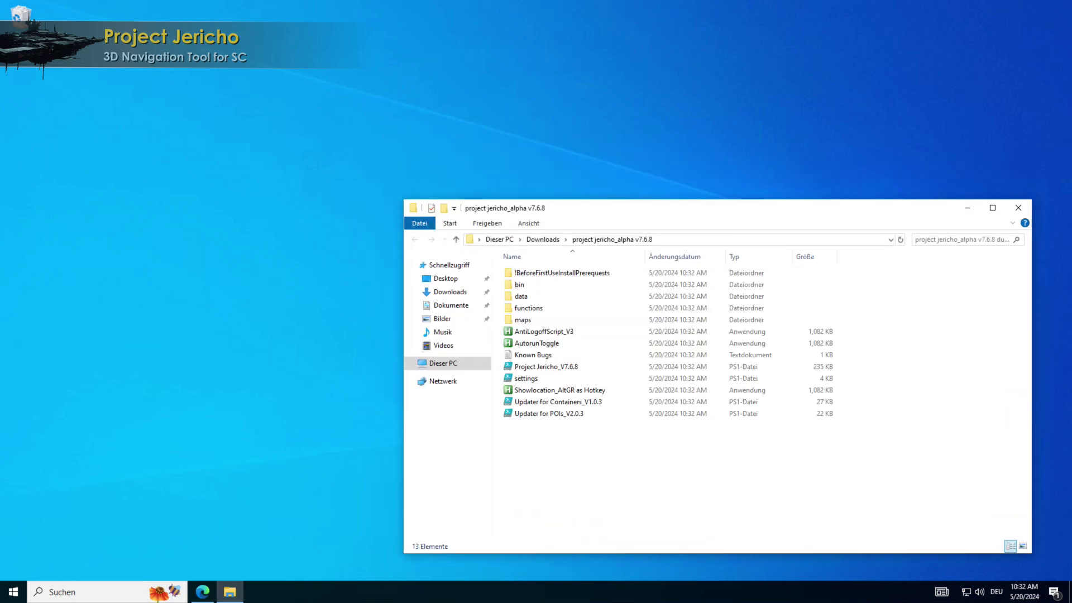
Step: Read the Instructions text file in the !BeforeFirstUseInstallPrerequests folder and close it
{"action": "double_click", "coordinate": [558, 273]}
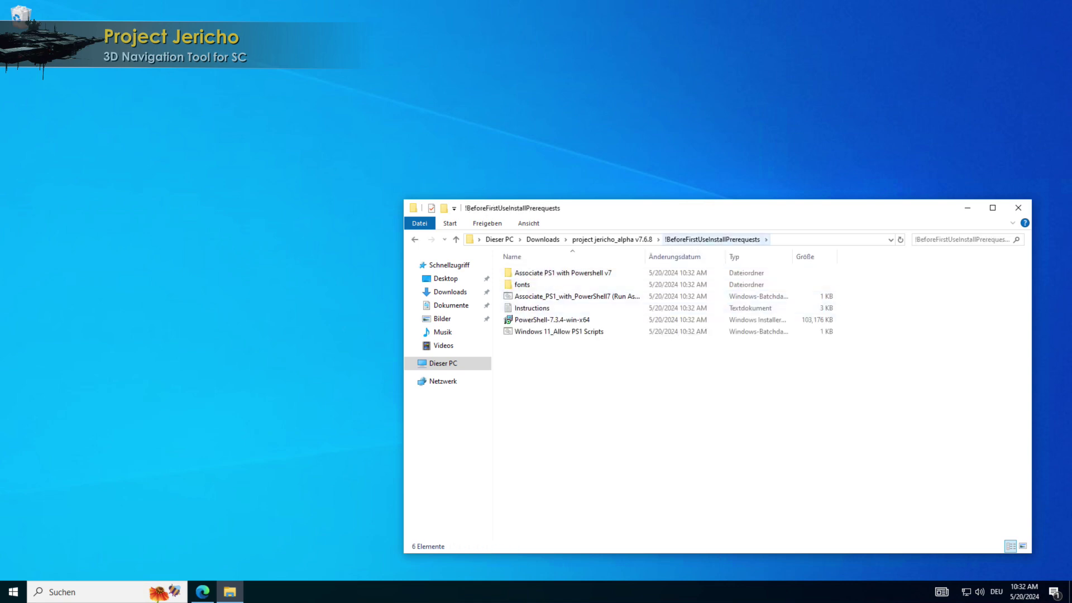
{"action": "double_click", "coordinate": [531, 308]}
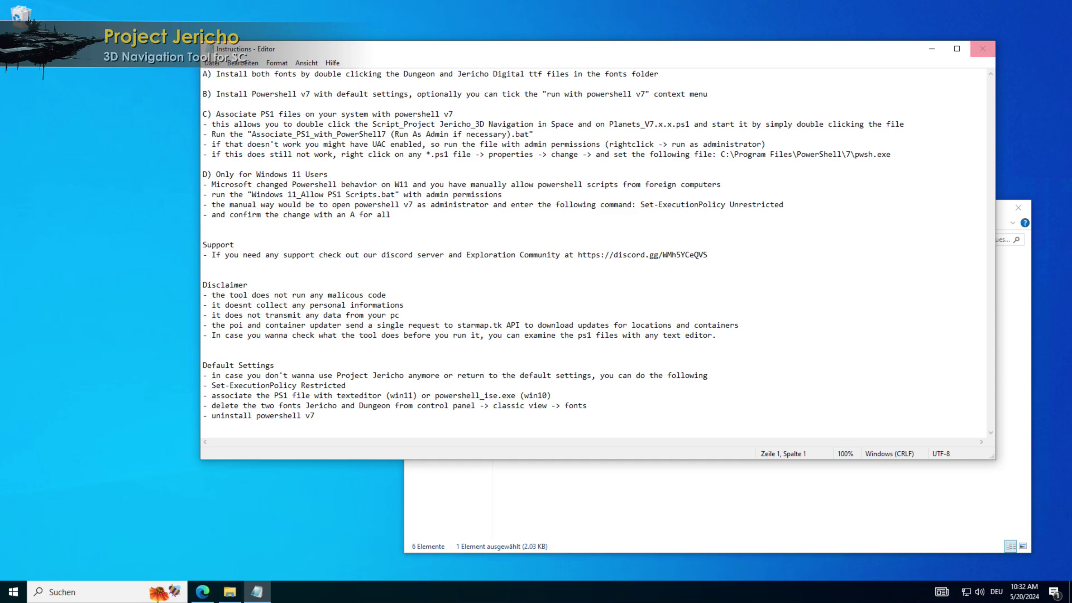
{"action": "left_click", "coordinate": [982, 48]}
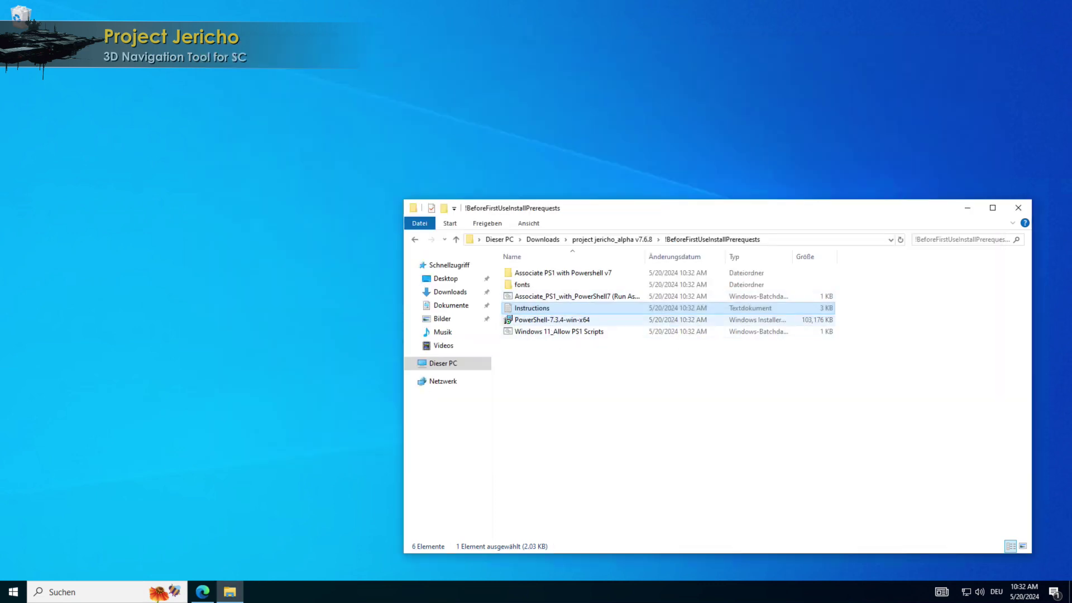
Step: Install PowerShell from the PowerShell-7.3.4-win-x64 installer, keeping the default destination, optional actions and update settings
{"action": "left_click", "coordinate": [552, 320]}
{"action": "right_click", "coordinate": [557, 319]}
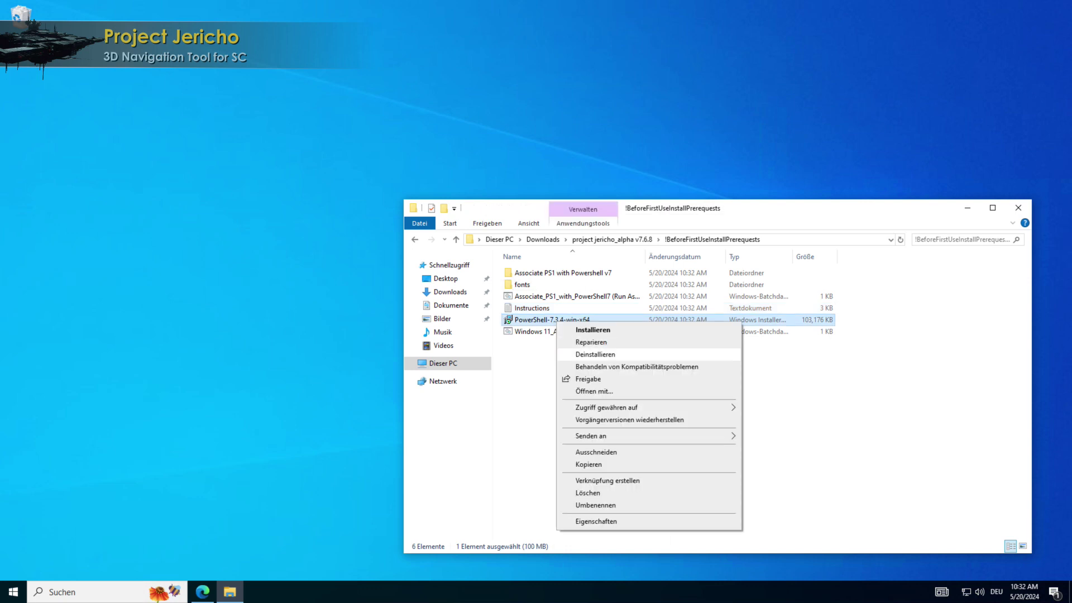
{"action": "left_click", "coordinate": [581, 330]}
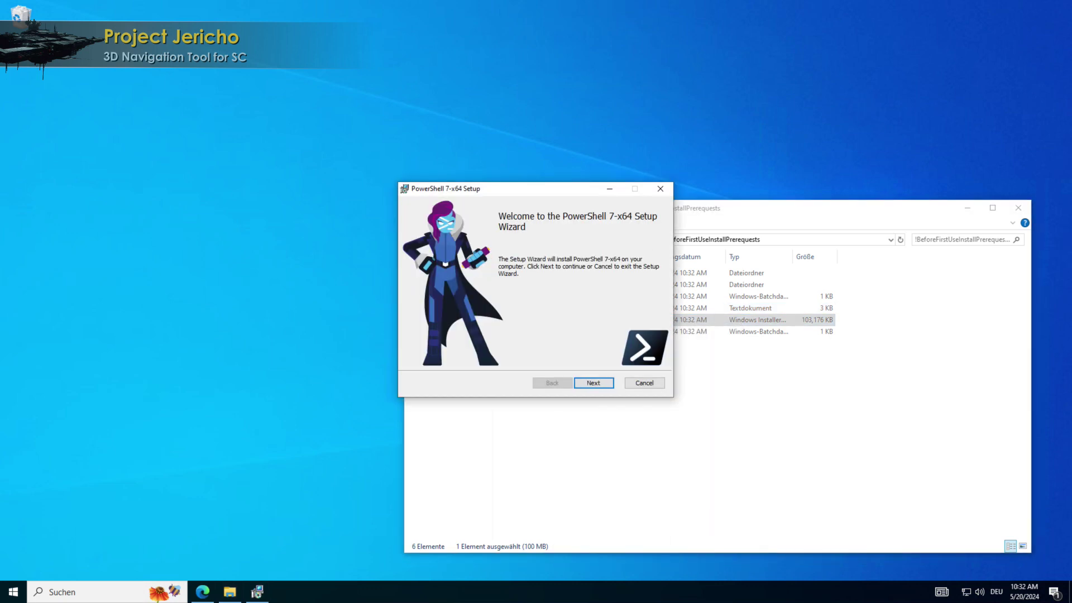
{"action": "key", "text": "Return"}
{"action": "key", "text": "Return"}
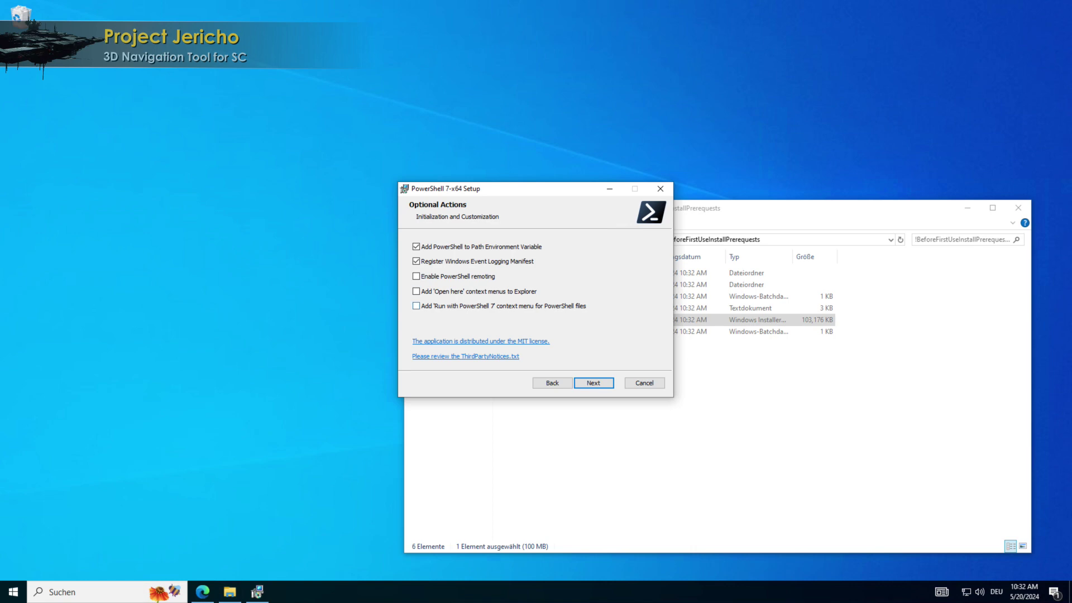
{"action": "left_click", "coordinate": [593, 382]}
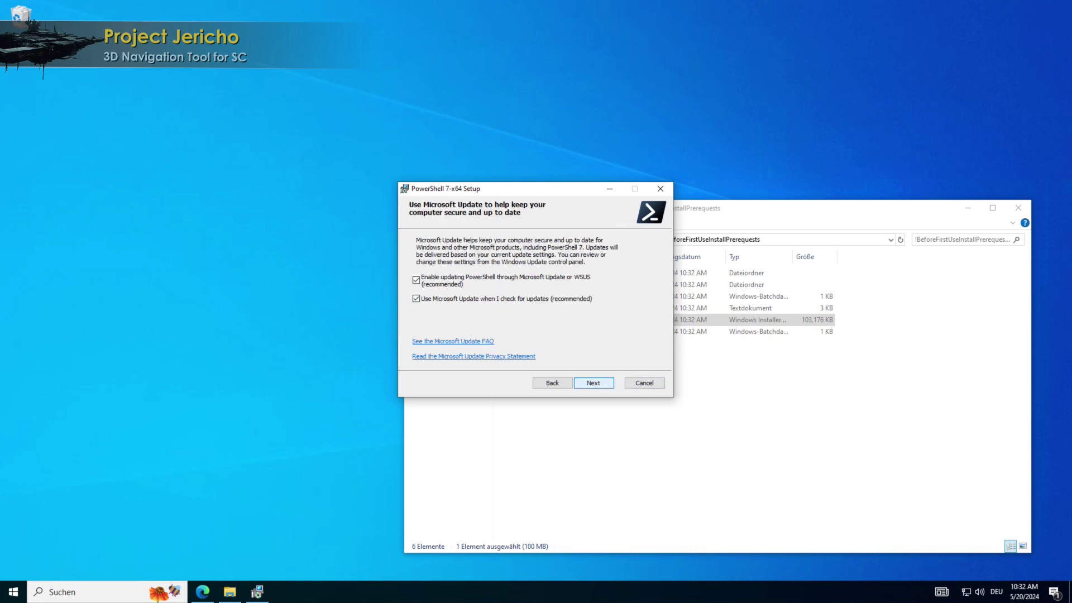
{"action": "key", "text": "Return"}
{"action": "key", "text": "Return"}
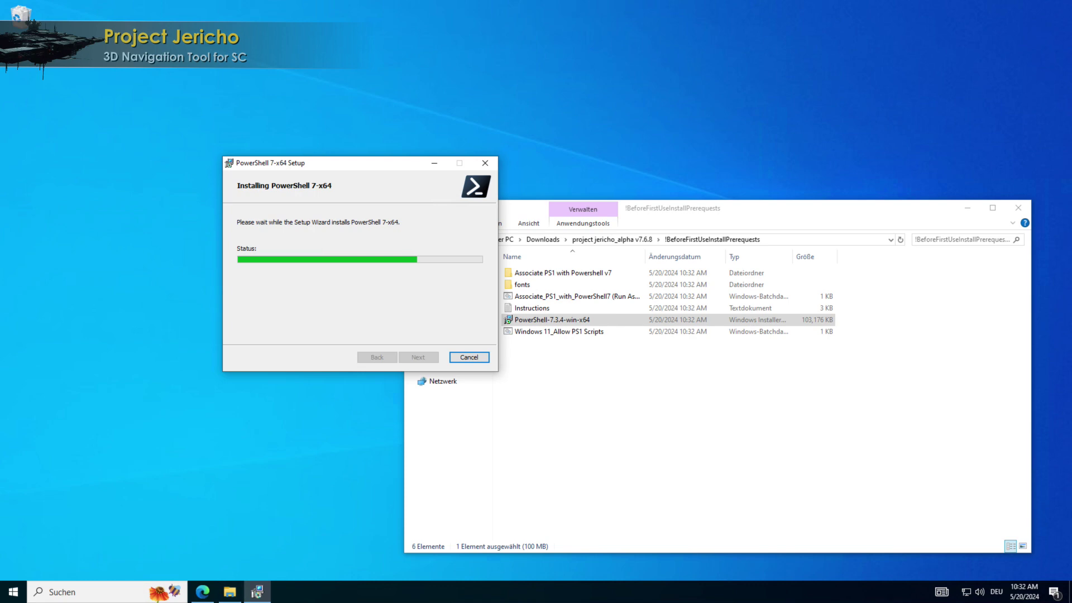
{"action": "key", "text": "Return"}
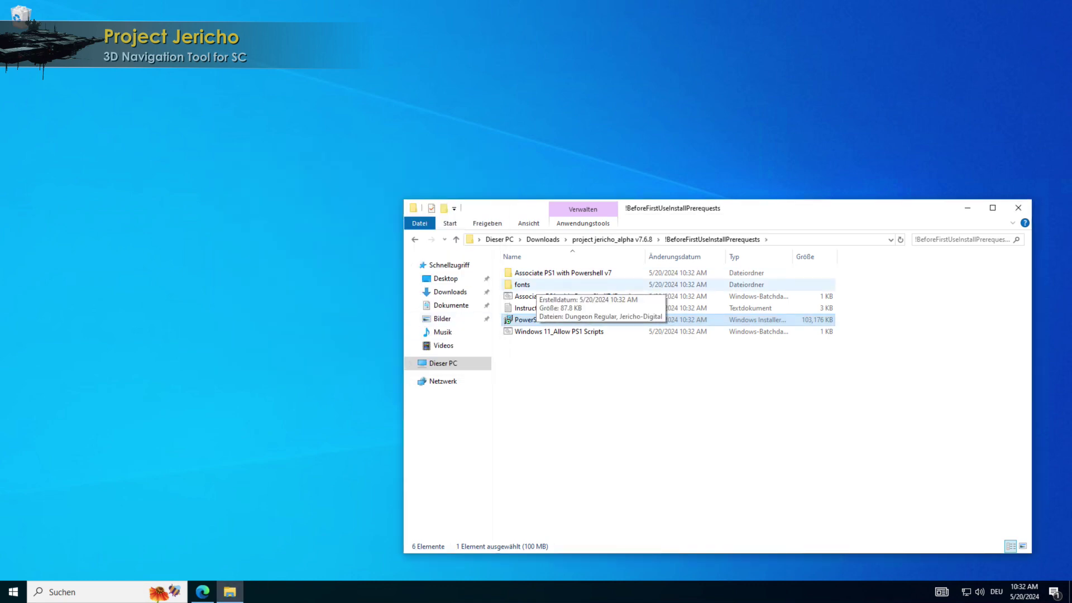
Step: Install the Jericho-Digital and Dungeon Regular fonts from the fonts folder
{"action": "double_click", "coordinate": [525, 284]}
{"action": "right_click", "coordinate": [530, 286]}
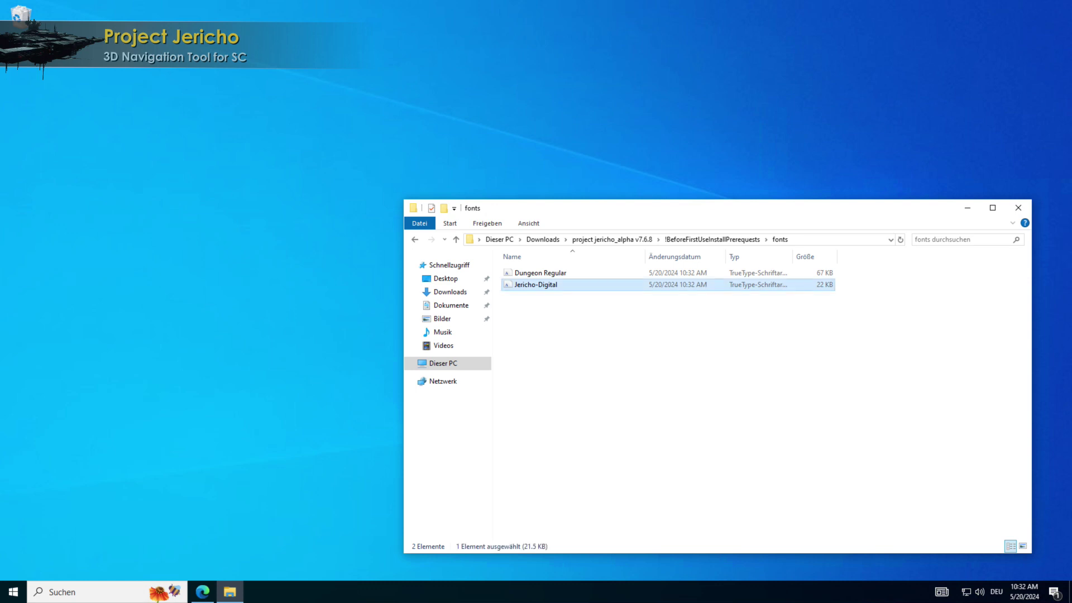
{"action": "left_click", "coordinate": [558, 321]}
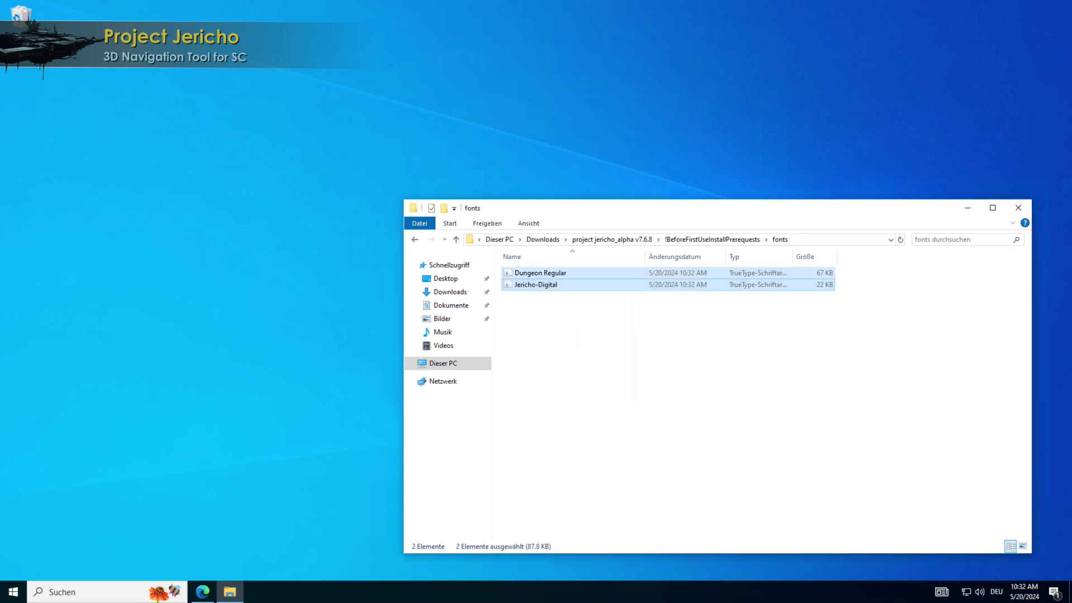
{"action": "double_click", "coordinate": [539, 272]}
{"action": "left_click", "coordinate": [147, 116]}
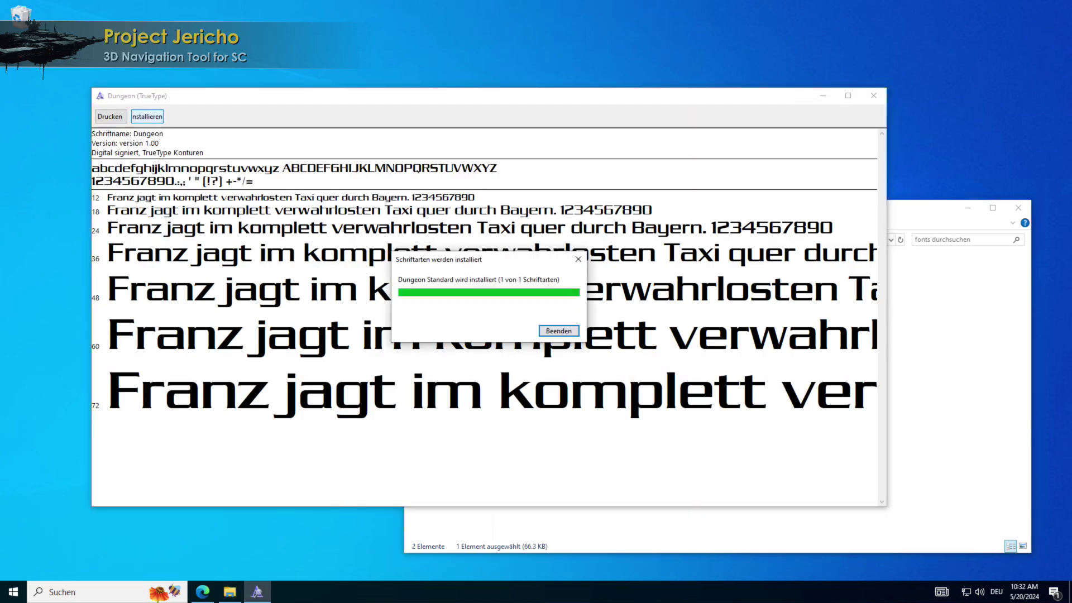
{"action": "left_click", "coordinate": [873, 96]}
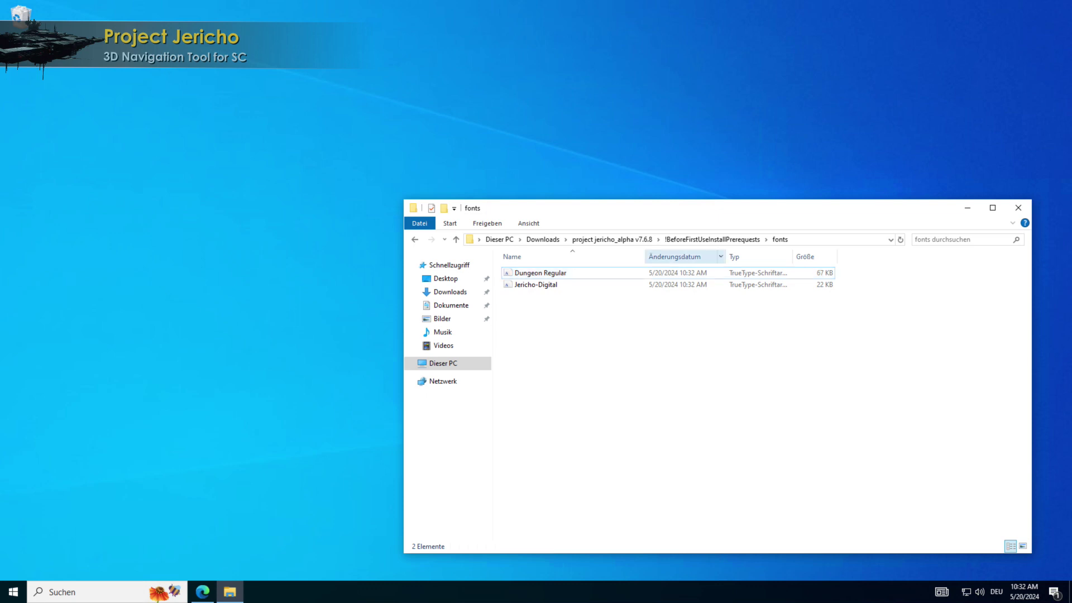
Step: Return to the project jericho_alpha v7.6.8 folder and show the properties of the Project Jericho_V7.6.8 script beside the file list
{"action": "left_click", "coordinate": [712, 239]}
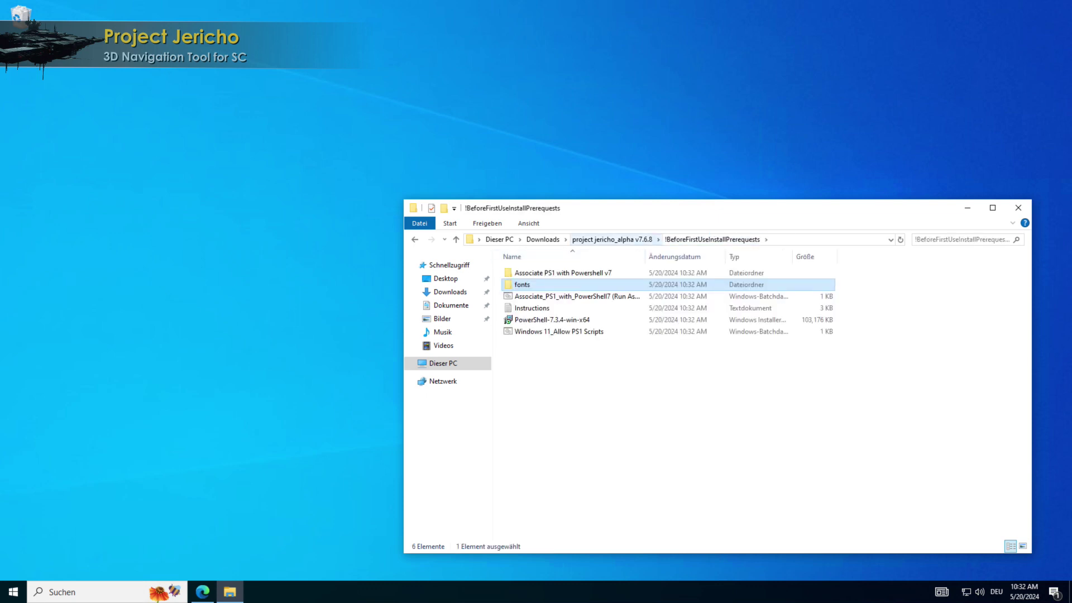
{"action": "left_click", "coordinate": [612, 239]}
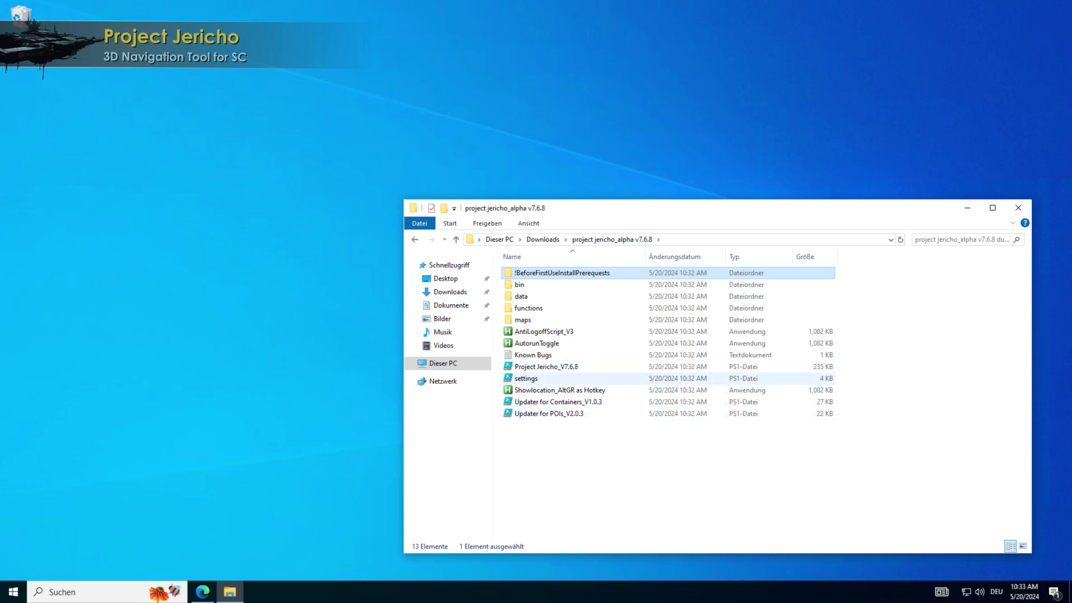
{"action": "right_click", "coordinate": [548, 370]}
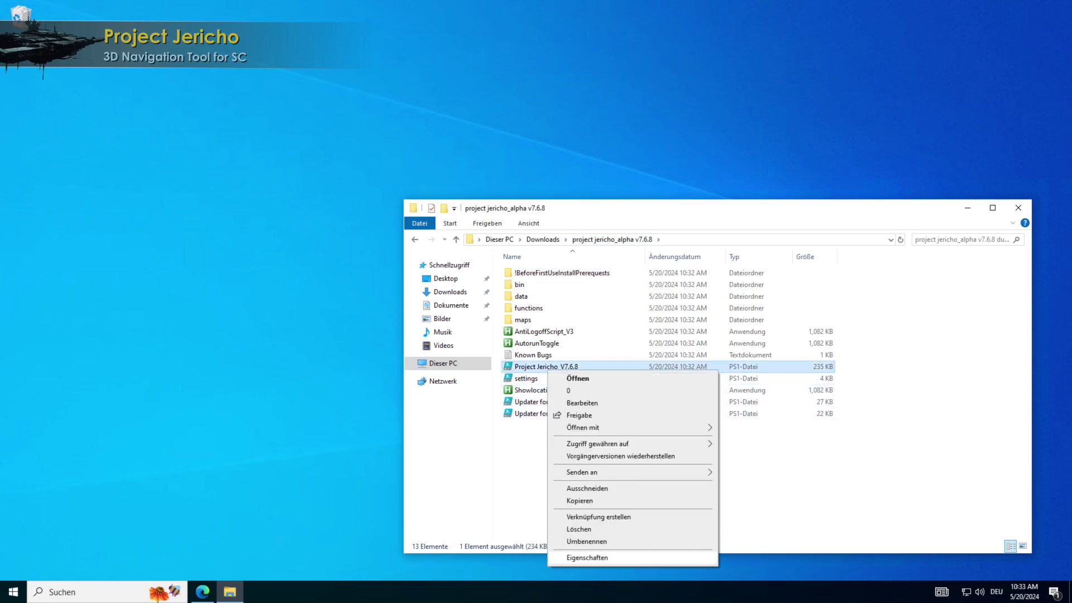
{"action": "left_click", "coordinate": [587, 557]}
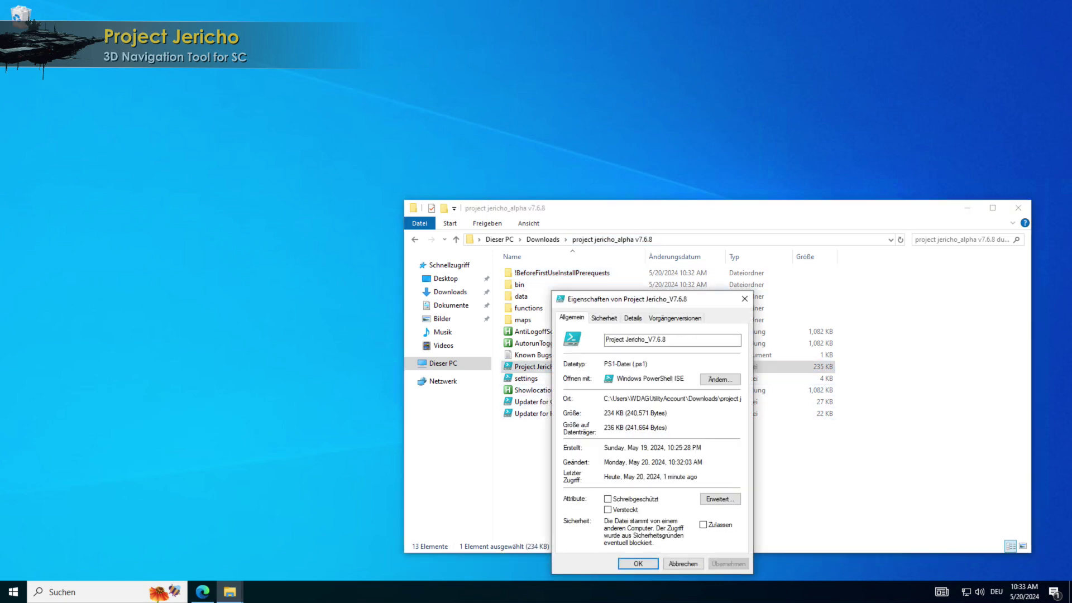
{"action": "left_click_drag", "start_coordinate": [615, 296], "coordinate": [823, 99]}
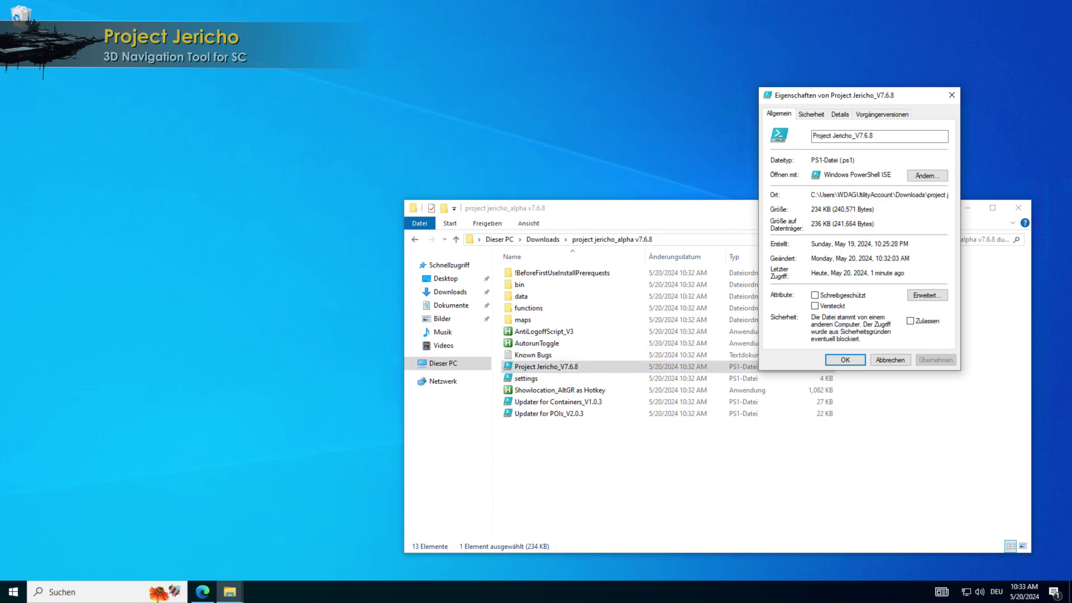
Step: Set .ps1 files to open with pwsh from the Programme\PowerShell\7 folder and accept the script's file properties
{"action": "left_click", "coordinate": [927, 175]}
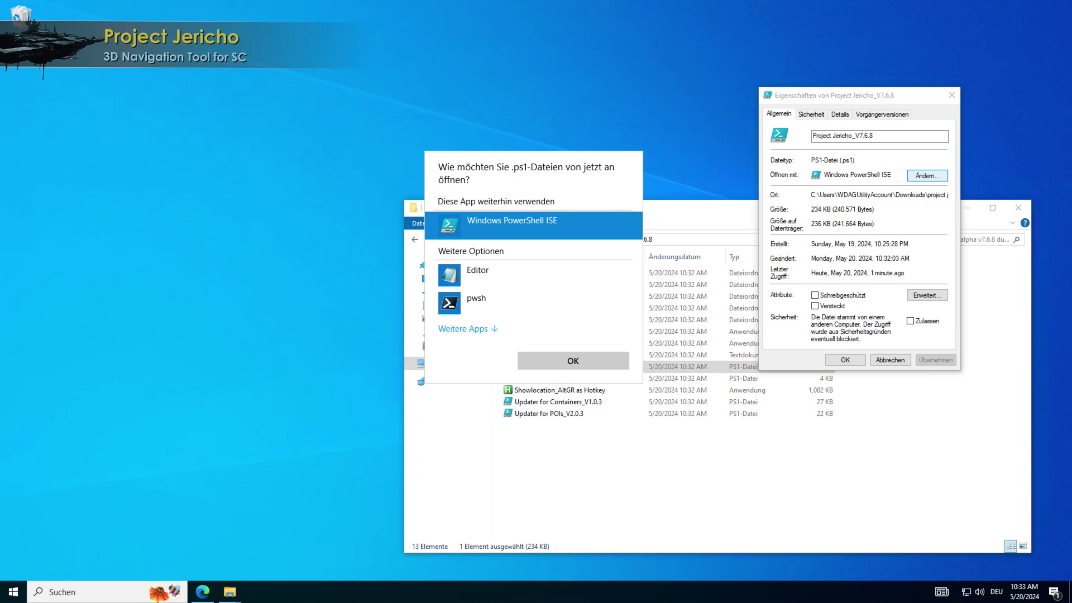
{"action": "left_click", "coordinate": [464, 328]}
{"action": "scroll", "coordinate": [503, 335], "scroll_direction": "down", "scroll_amount": 2}
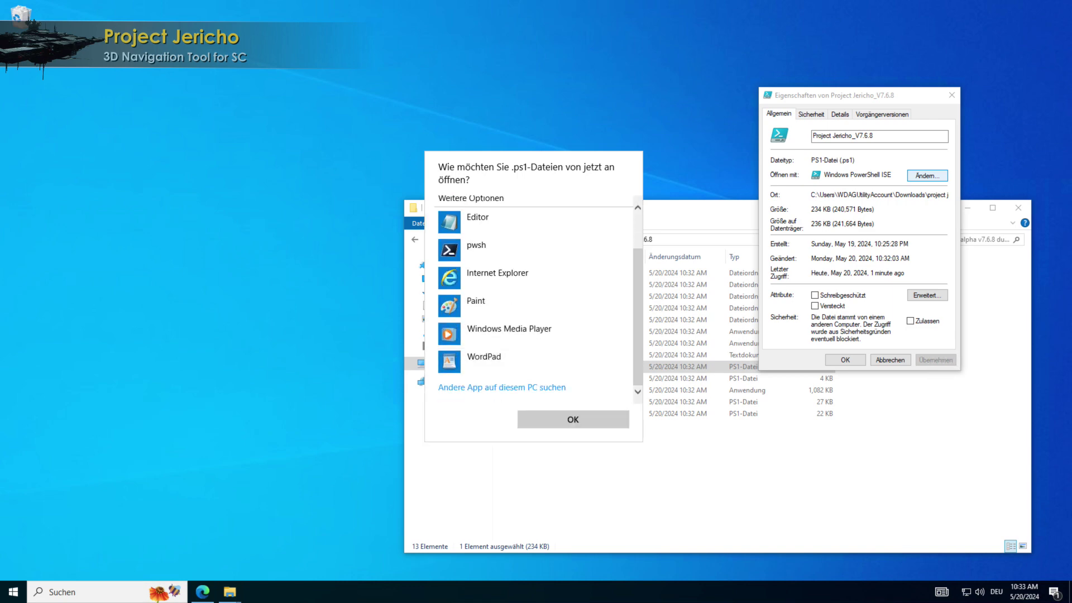
{"action": "left_click", "coordinate": [502, 387]}
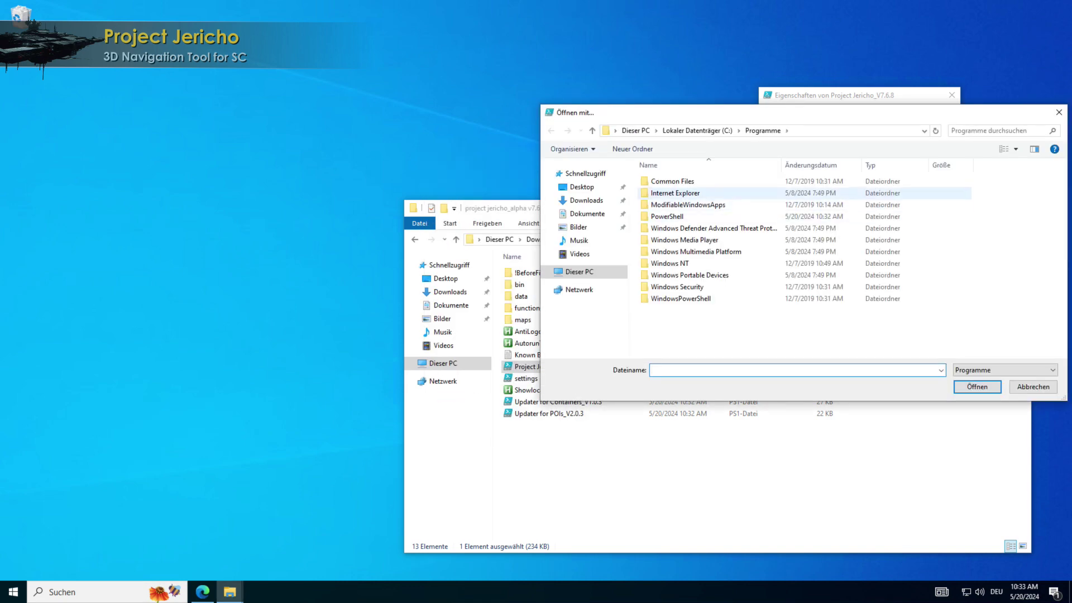
{"action": "left_click", "coordinate": [676, 217]}
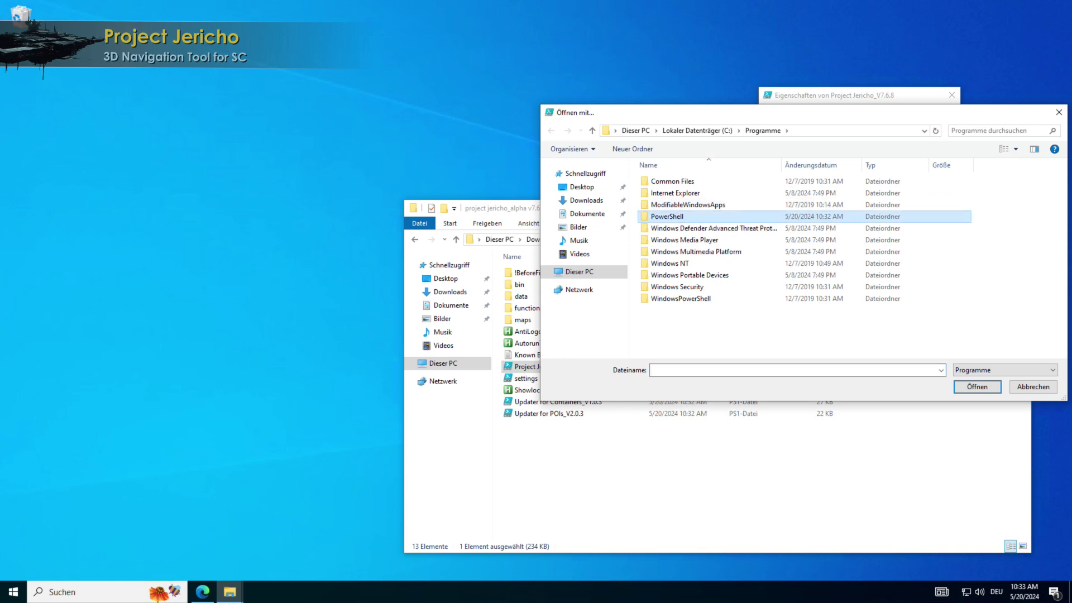
{"action": "double_click", "coordinate": [676, 216]}
{"action": "double_click", "coordinate": [676, 181]}
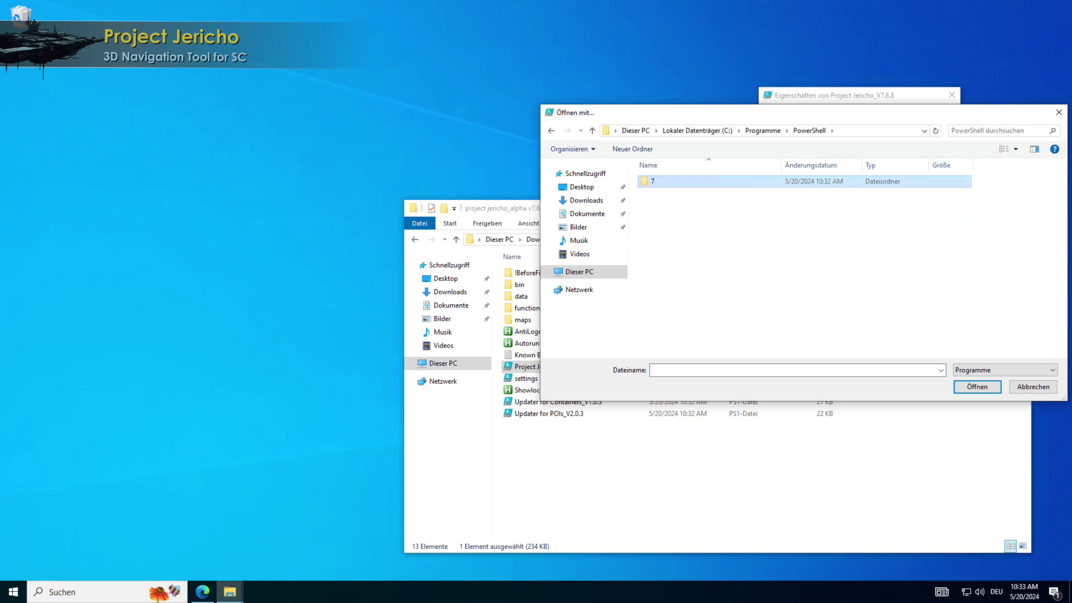
{"action": "scroll", "coordinate": [676, 281], "scroll_direction": "down", "scroll_amount": 3}
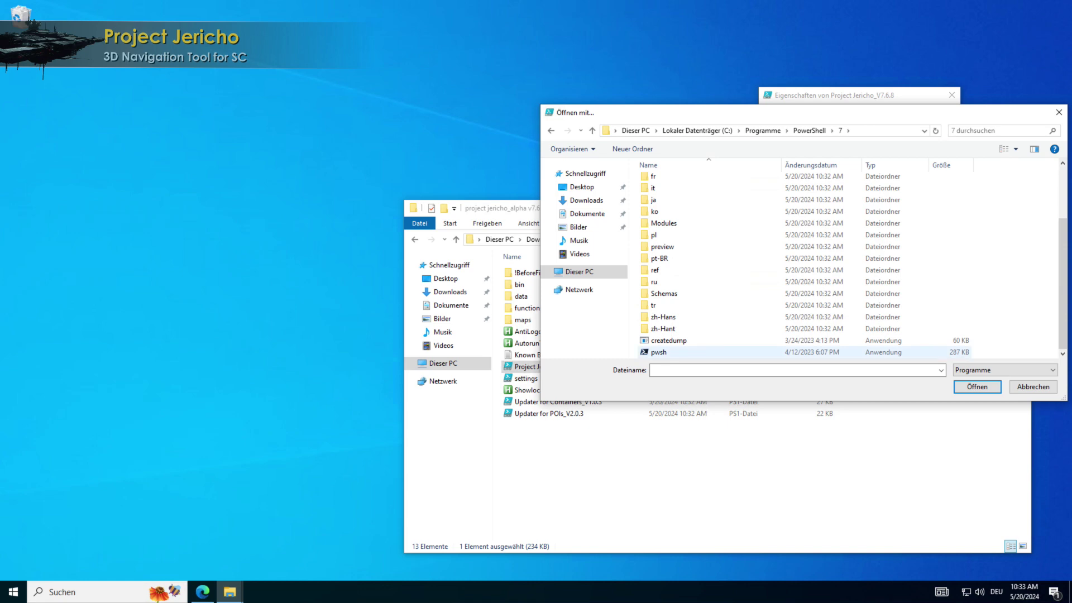
{"action": "left_click", "coordinate": [663, 353]}
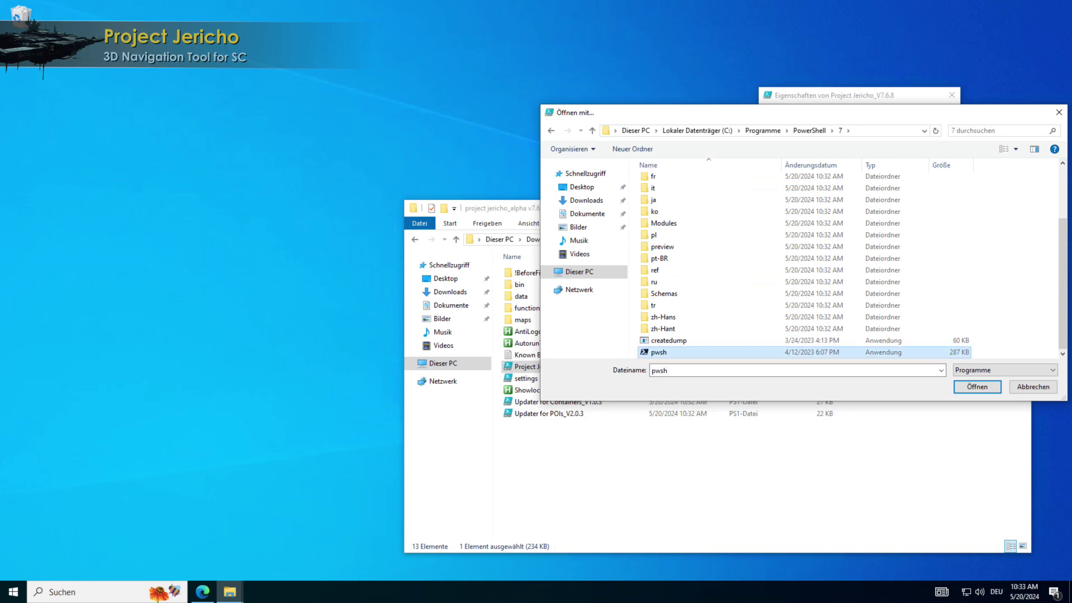
{"action": "left_click", "coordinate": [978, 386]}
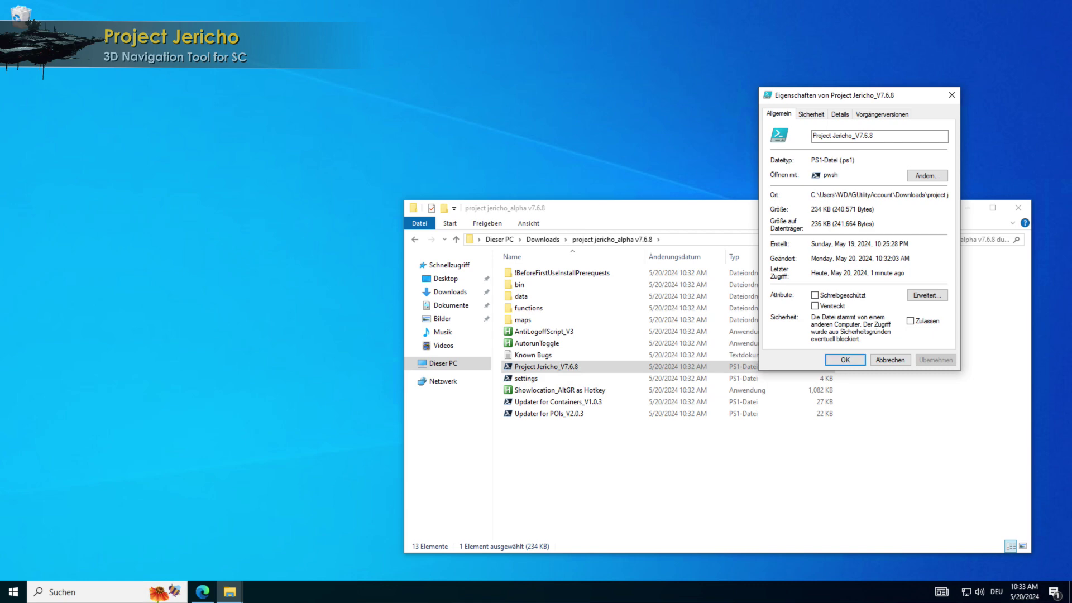
{"action": "key", "text": "Return"}
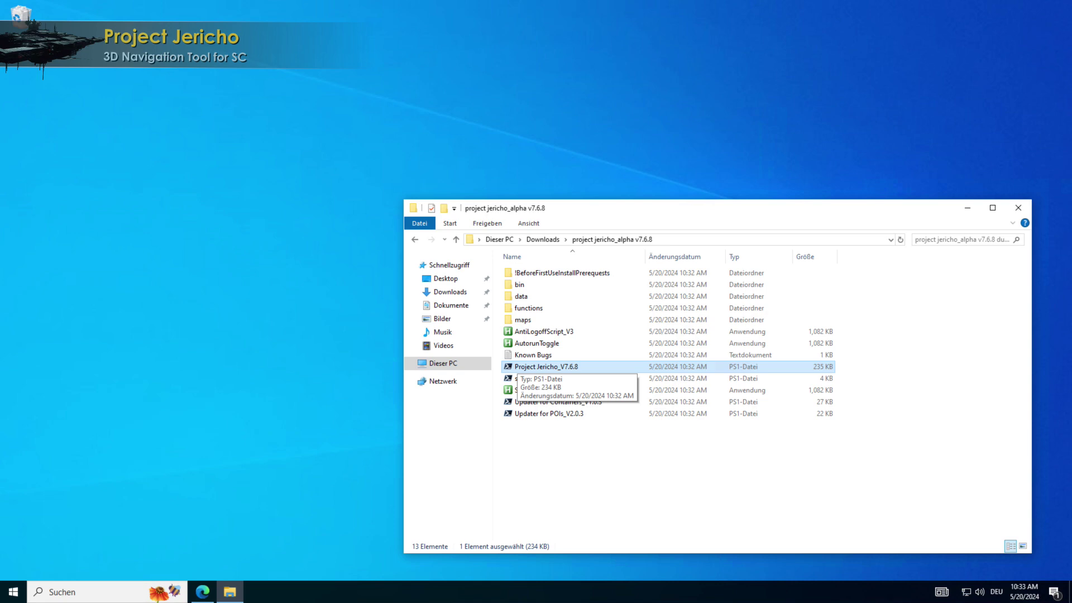
Step: Run Set-ExecutionPolicy Unrestricted in PowerShell 7 (x64) and close its window
{"action": "key", "text": "super"}
{"action": "type", "text": "power"}
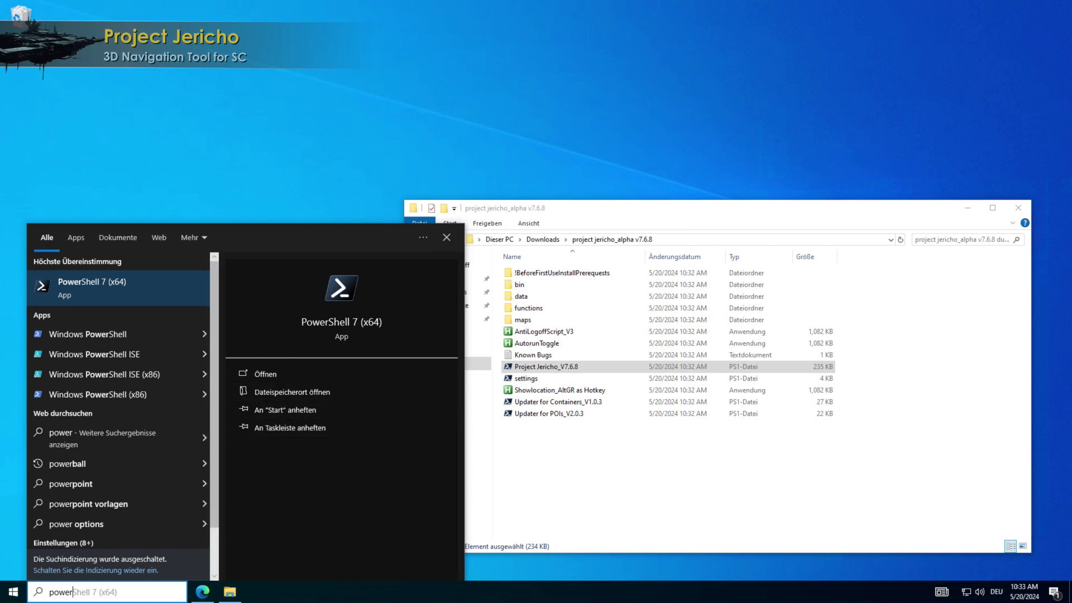
{"action": "key", "text": "Return"}
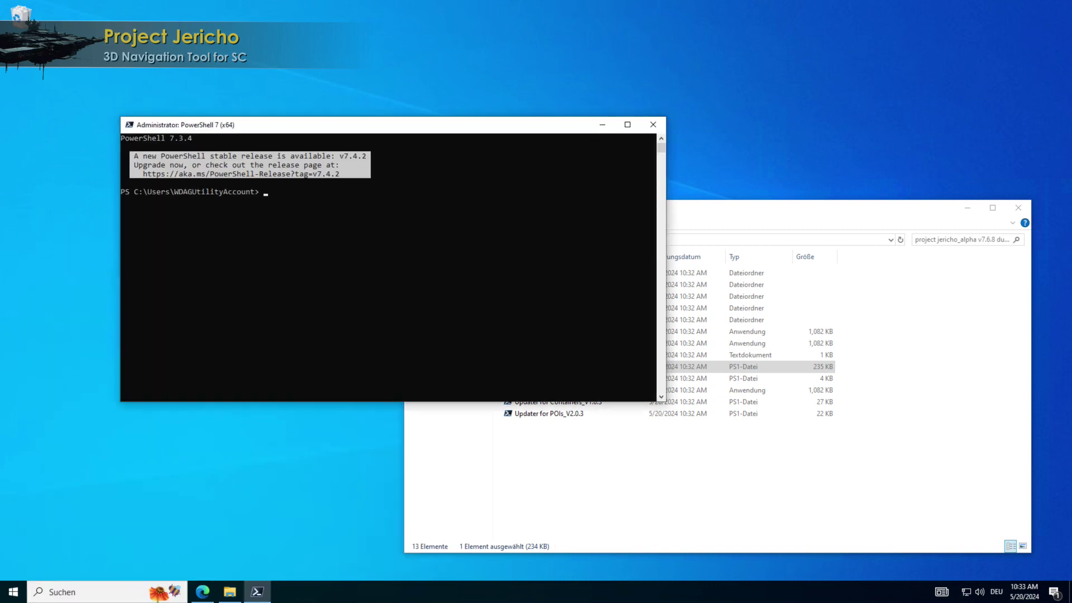
{"action": "type", "text": "set-exec"}
{"action": "key", "text": "Tab"}
{"action": "type", "text": "Unre"}
{"action": "key", "text": "Right"}
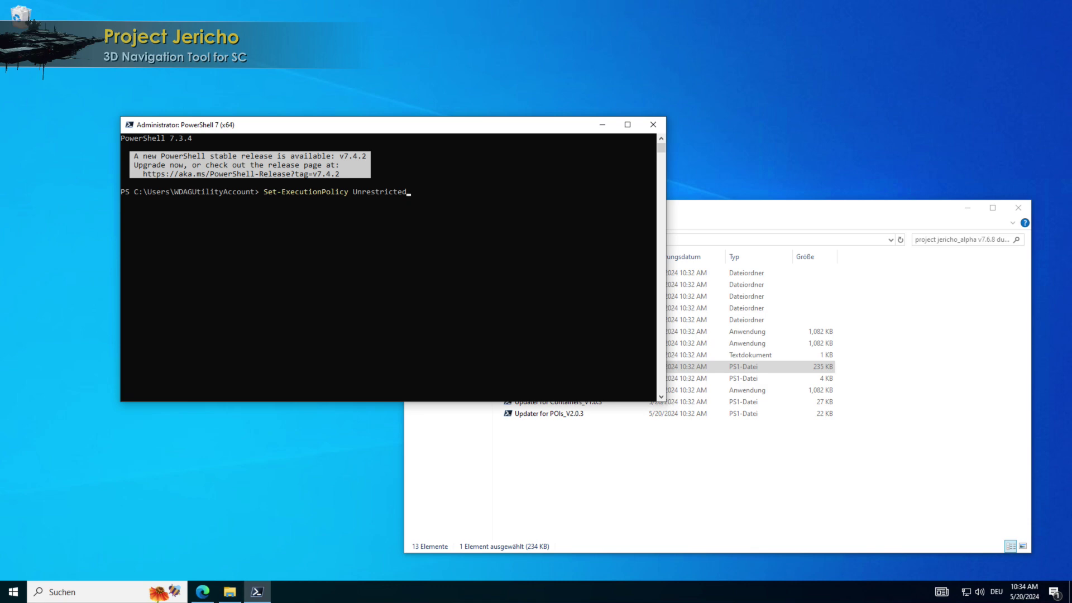
{"action": "key", "text": "Return"}
{"action": "left_click", "coordinate": [653, 125]}
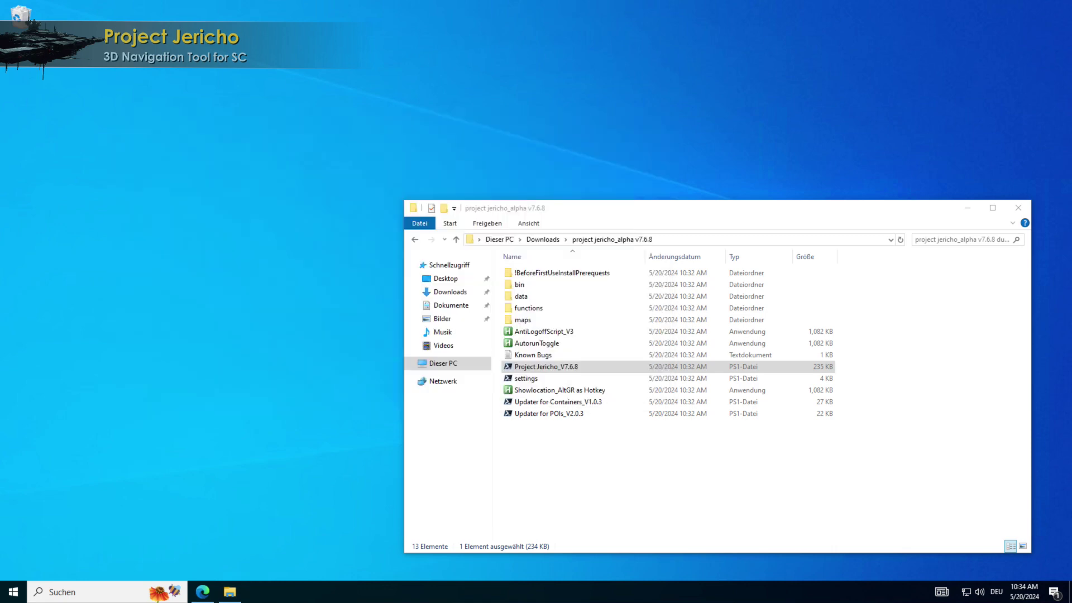
Step: Run Set-ExecutionPolicy unrestr in an administrator Windows PowerShell session, accept the change with Yes to All, and close the window
{"action": "key", "text": "super"}
{"action": "type", "text": "power"}
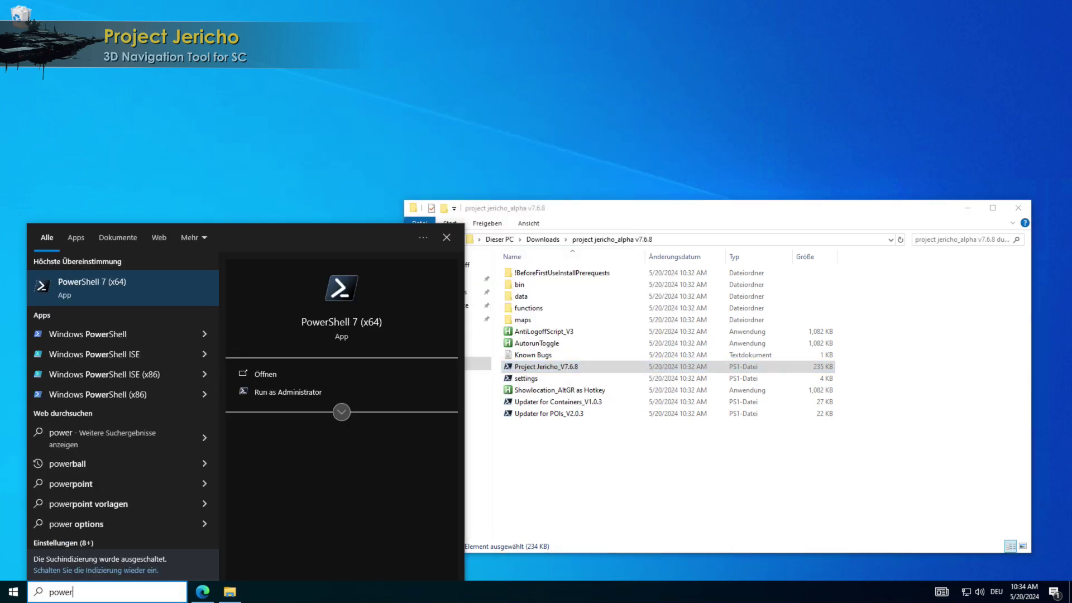
{"action": "right_click", "coordinate": [135, 335]}
{"action": "left_click", "coordinate": [112, 334]}
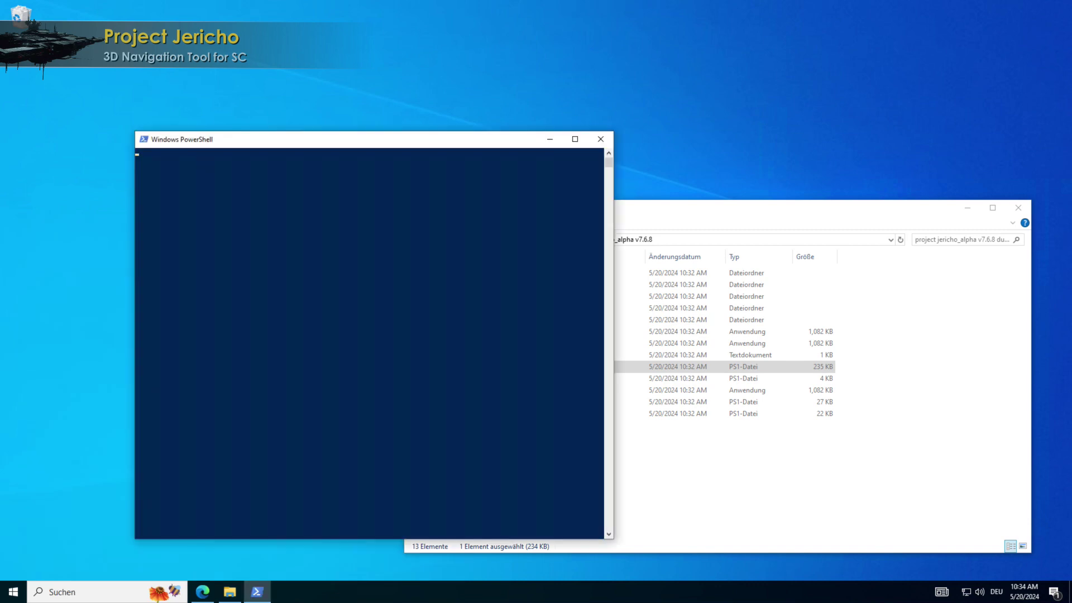
{"action": "left_click", "coordinate": [293, 238]}
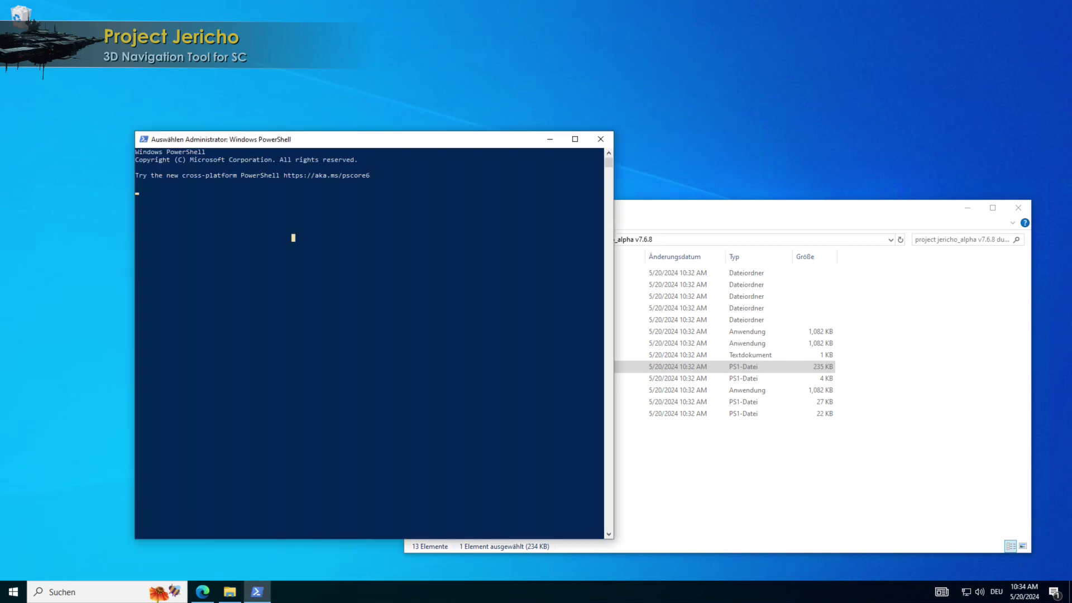
{"action": "key", "text": "Escape"}
{"action": "type", "text": "set-exe"}
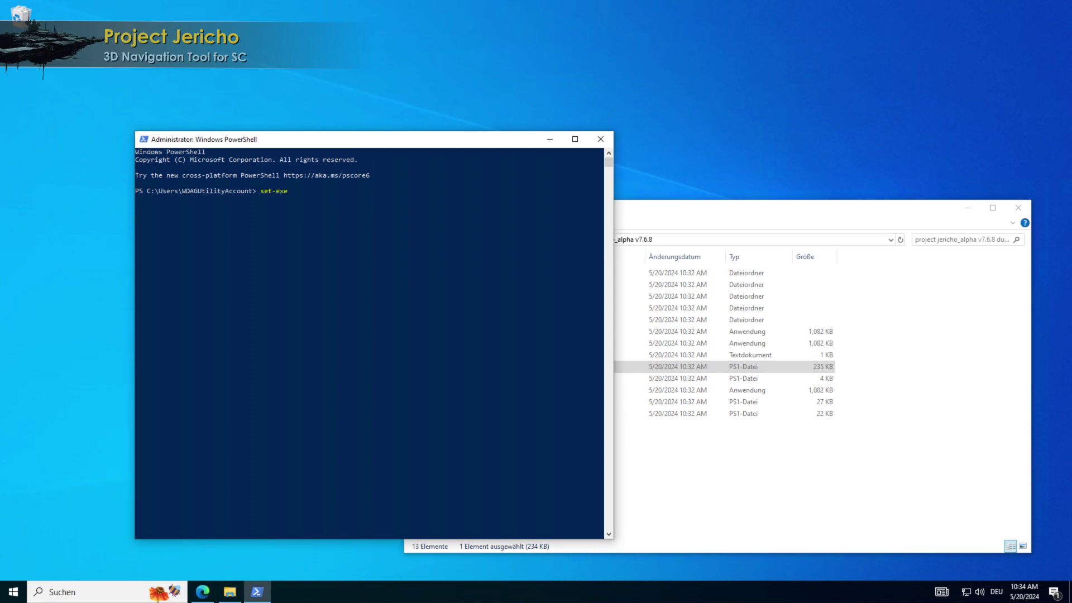
{"action": "type", "text": "c"}
{"action": "key", "text": "Tab"}
{"action": "type", "text": "unrestr"}
{"action": "key", "text": "Return"}
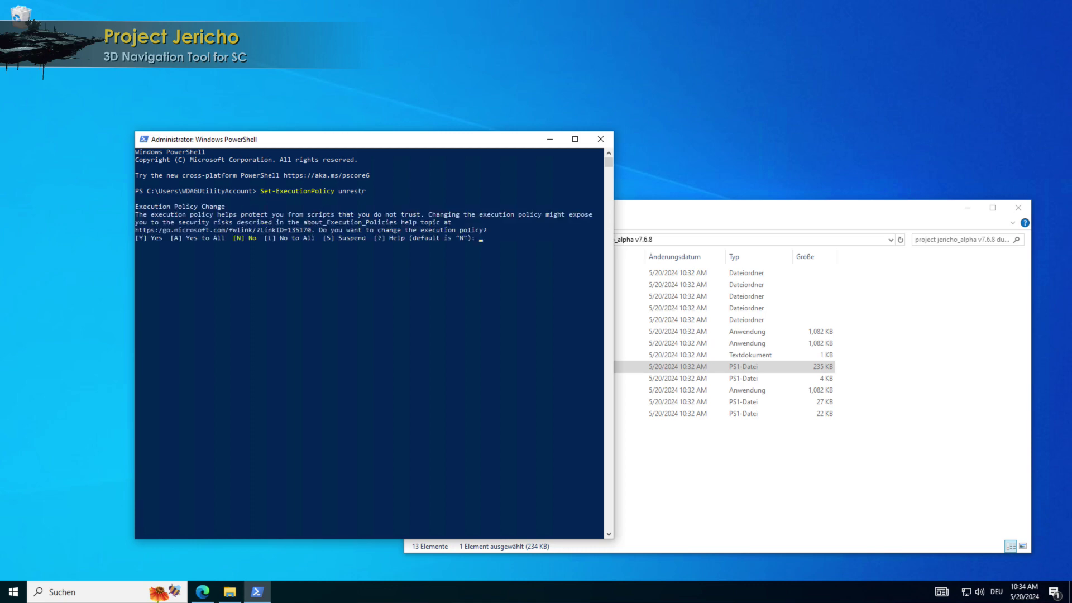
{"action": "type", "text": "A"}
{"action": "key", "text": "Return"}
{"action": "left_click", "coordinate": [601, 139]}
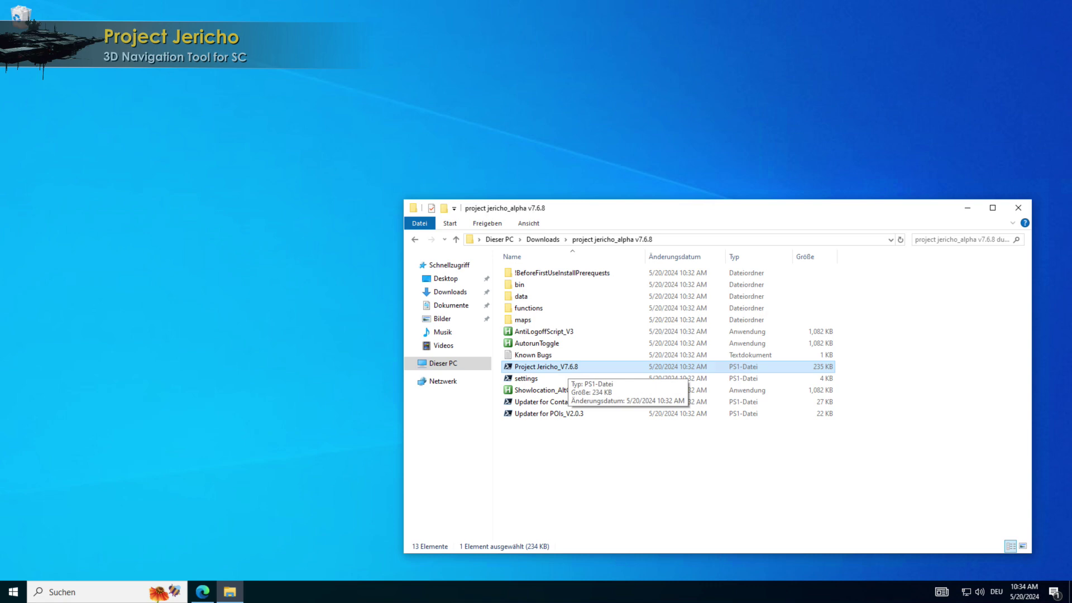
Step: Unblock the Project Jericho_V7.6.8 script by allowing it in the security setting of its file properties
{"action": "right_click", "coordinate": [568, 367]}
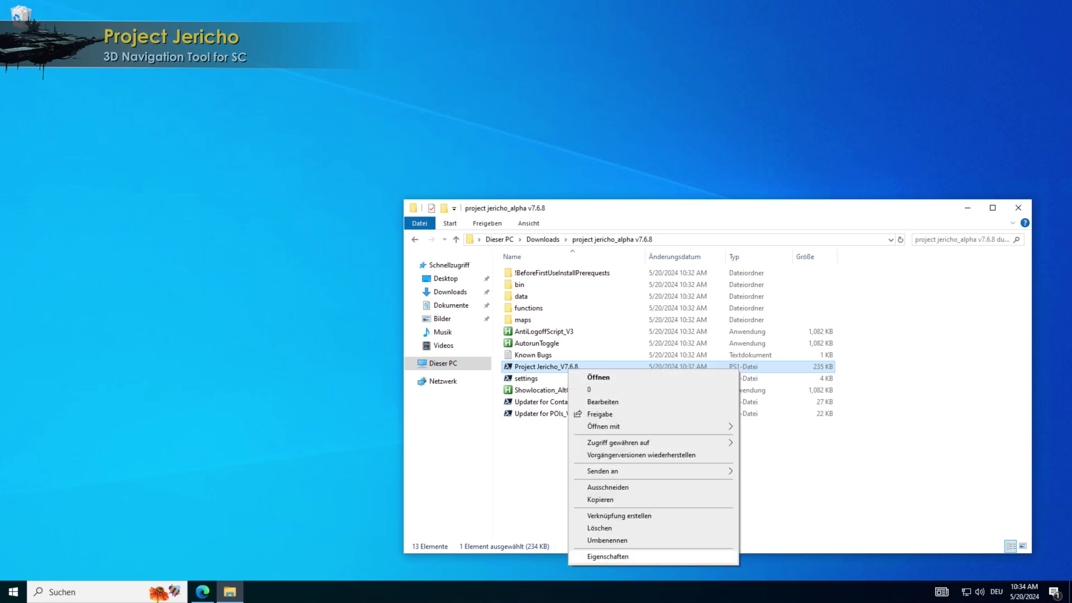
{"action": "left_click", "coordinate": [607, 556]}
{"action": "left_click_drag", "start_coordinate": [670, 299], "coordinate": [833, 68]}
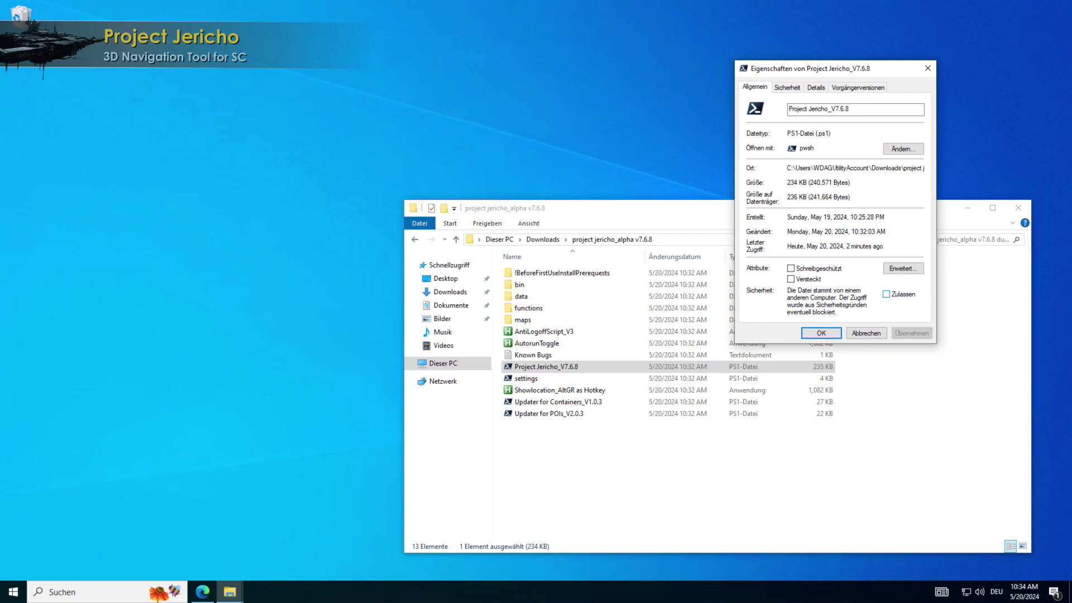
{"action": "left_click", "coordinate": [886, 294]}
{"action": "left_click", "coordinate": [821, 333]}
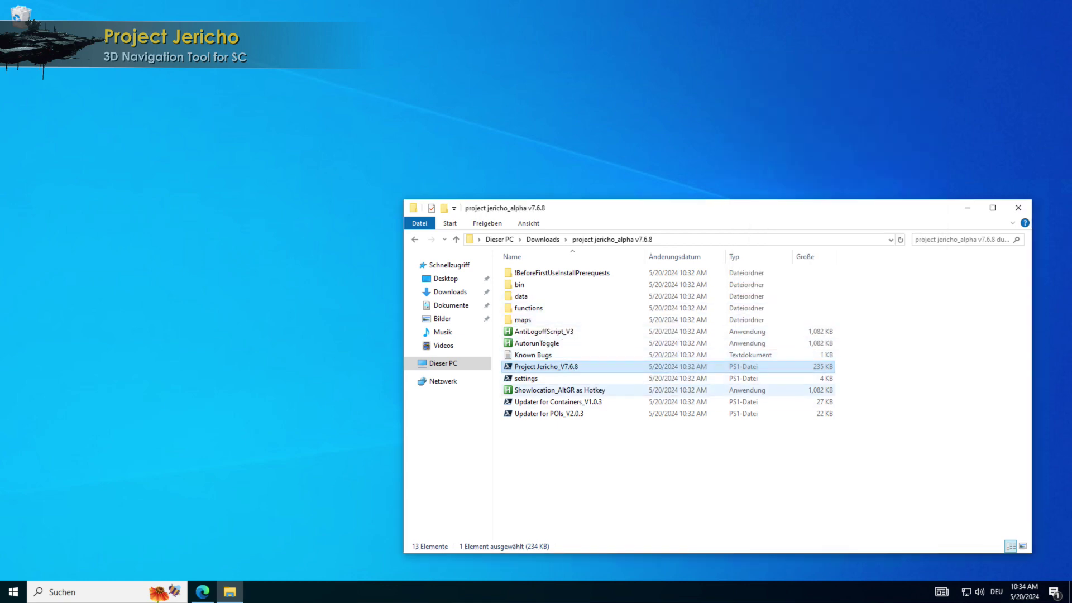
Step: Unblock the settings script by allowing it in its file properties
{"action": "right_click", "coordinate": [530, 379]}
{"action": "left_click", "coordinate": [570, 567]}
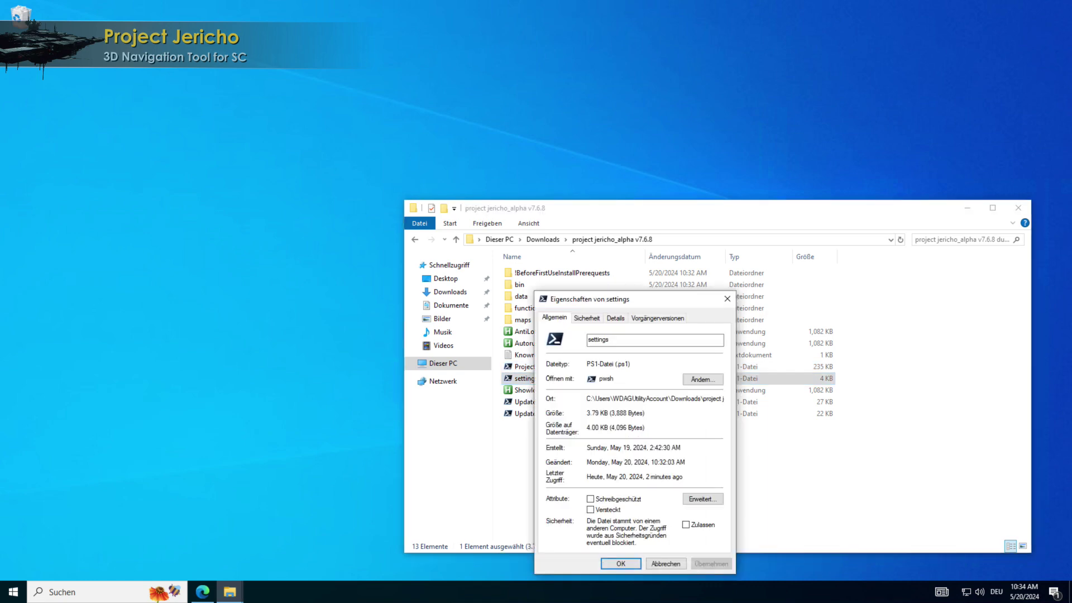
{"action": "left_click", "coordinate": [686, 524]}
{"action": "left_click", "coordinate": [620, 564]}
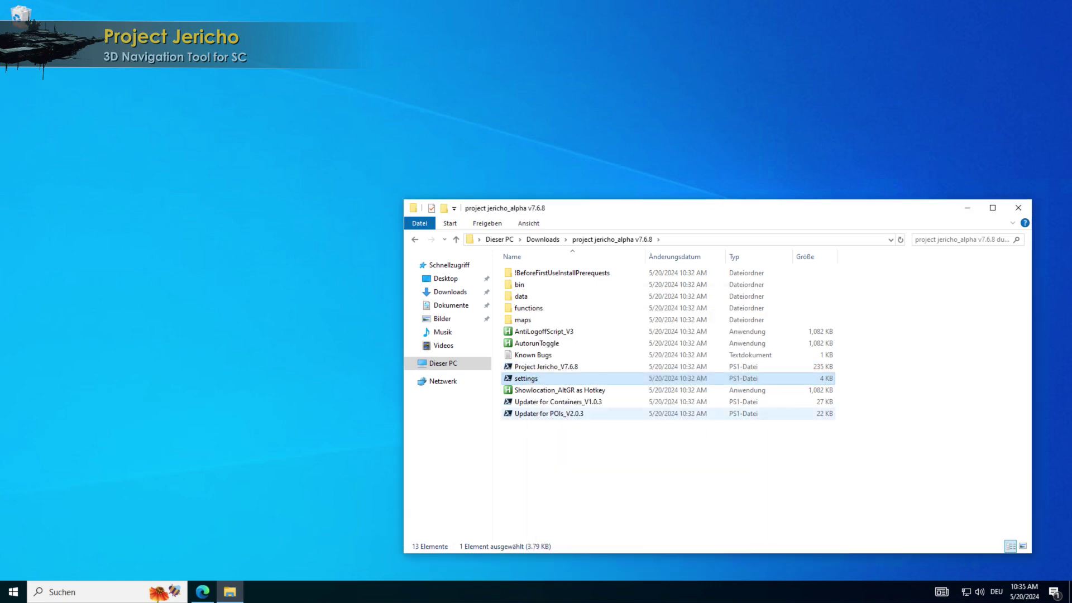
Step: Unblock the Updater for Containers_V1.0.3 script by allowing it in its file properties
{"action": "right_click", "coordinate": [558, 402]}
{"action": "right_click", "coordinate": [548, 402]}
{"action": "left_click", "coordinate": [570, 394]}
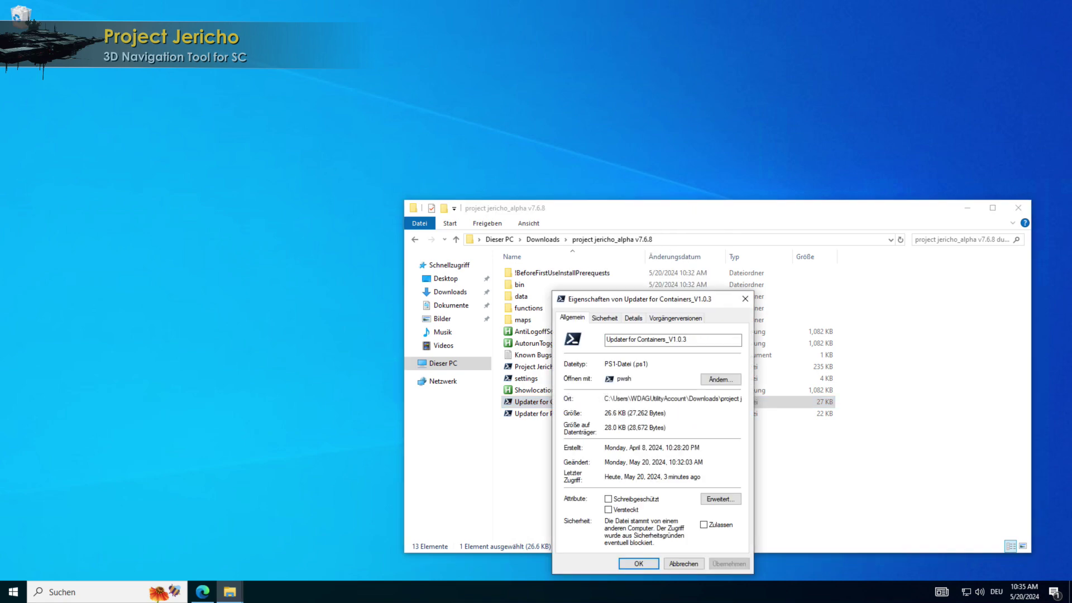
{"action": "left_click", "coordinate": [703, 525]}
{"action": "left_click", "coordinate": [639, 564]}
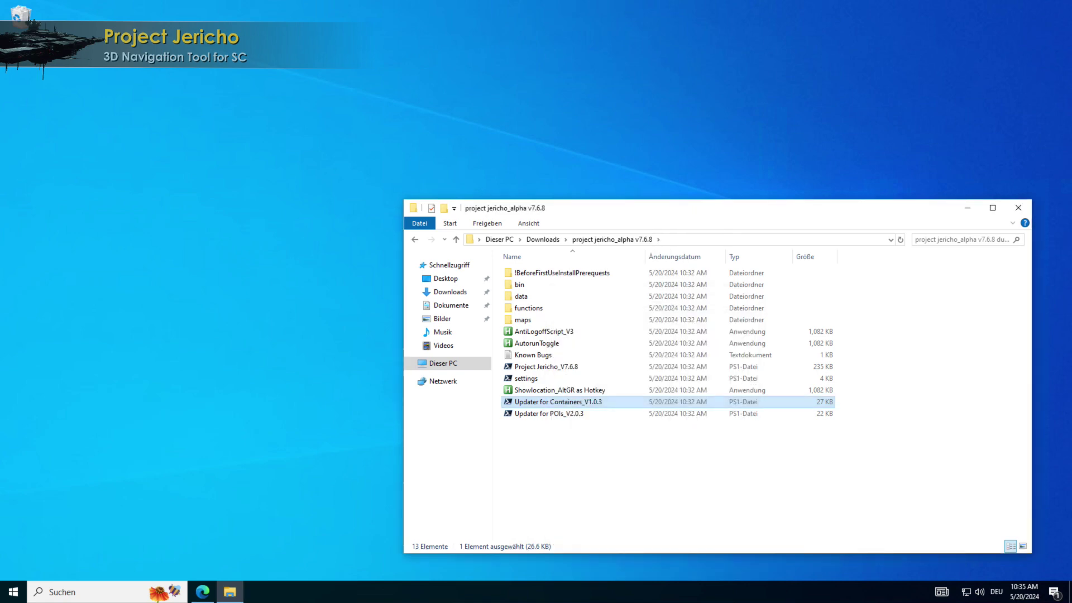
Step: Unblock the Updater for POIs_V2.0.3 script by allowing it in its file properties
{"action": "right_click", "coordinate": [548, 422]}
{"action": "right_click", "coordinate": [549, 413]}
{"action": "left_click", "coordinate": [575, 404]}
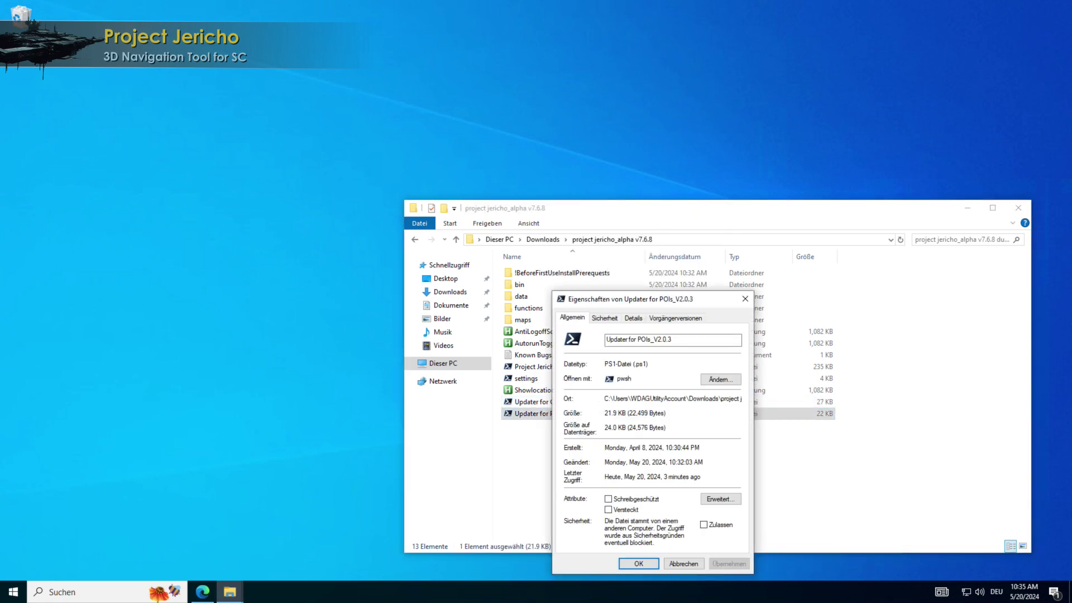
{"action": "left_click", "coordinate": [703, 525]}
{"action": "left_click", "coordinate": [638, 564]}
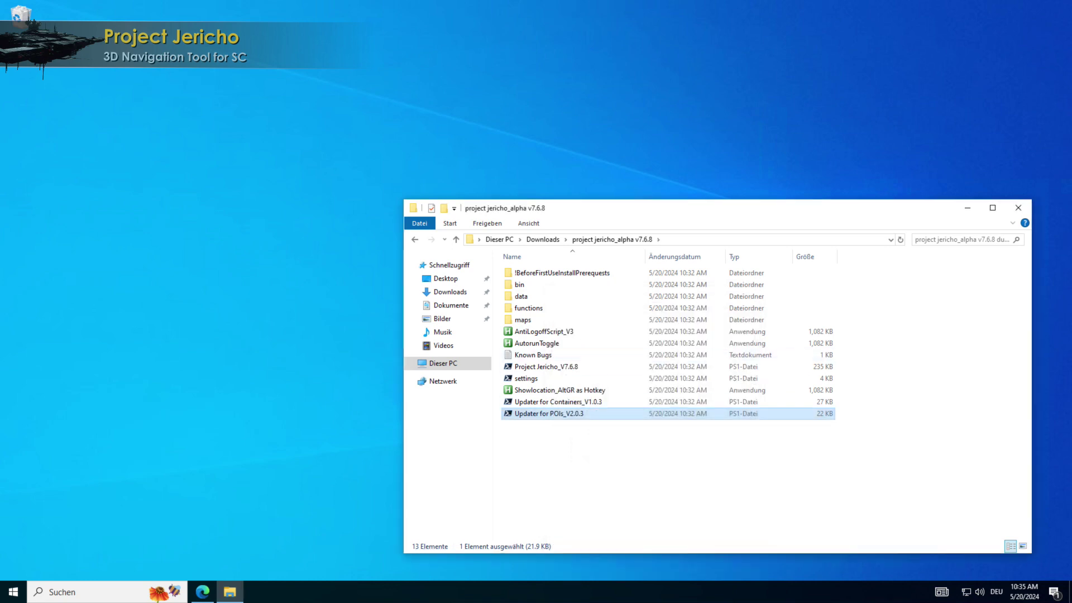
Step: Go into the functions folder and unblock the Calculations Planetary script in its file properties
{"action": "double_click", "coordinate": [528, 307]}
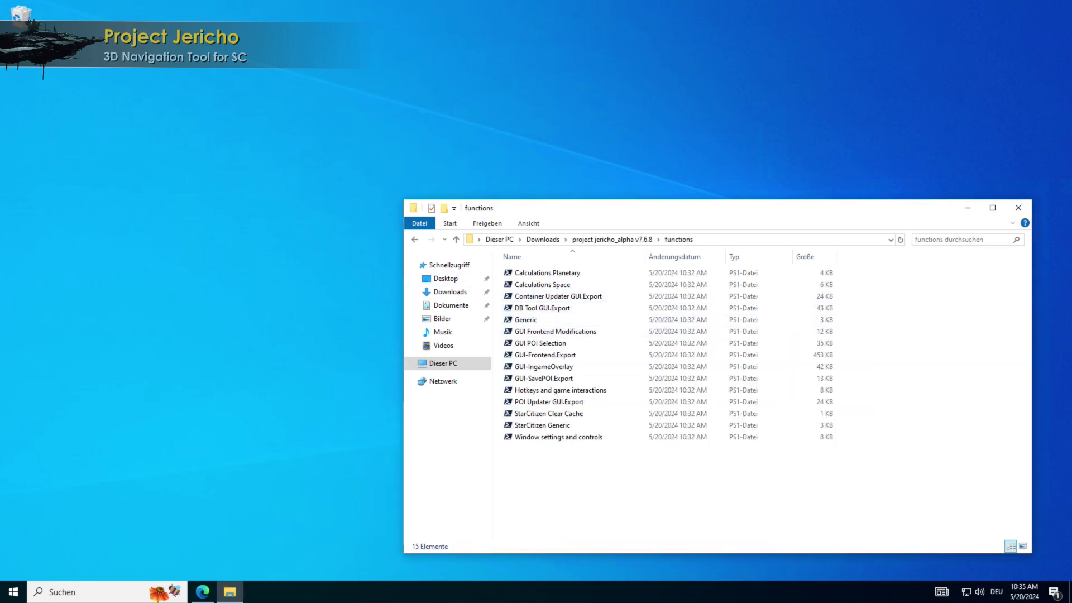
{"action": "right_click", "coordinate": [556, 273]}
{"action": "left_click", "coordinate": [595, 457]}
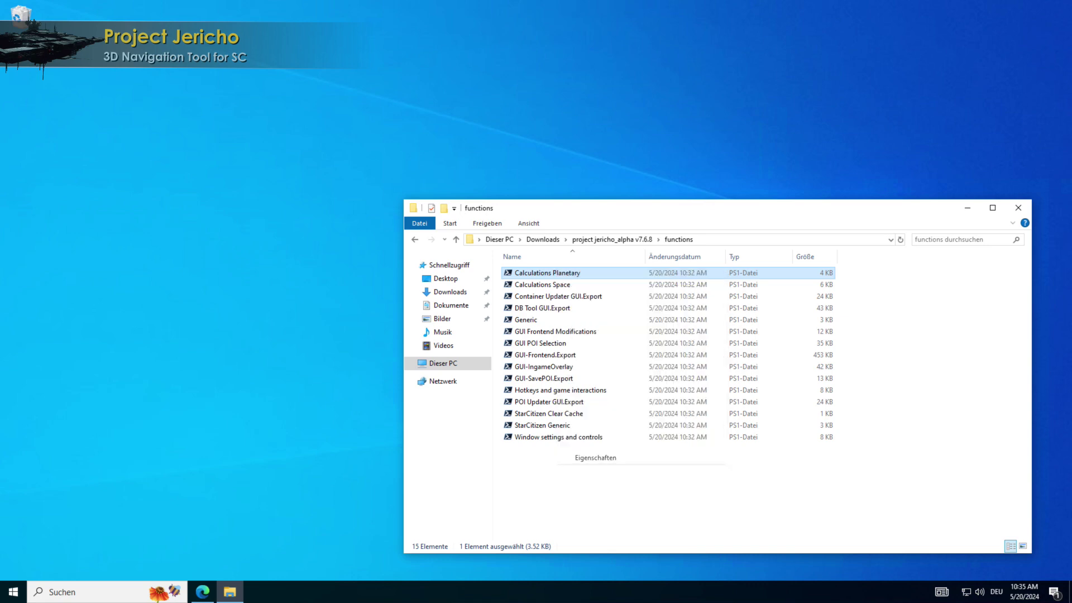
{"action": "left_click", "coordinate": [711, 504]}
{"action": "key", "text": "Return"}
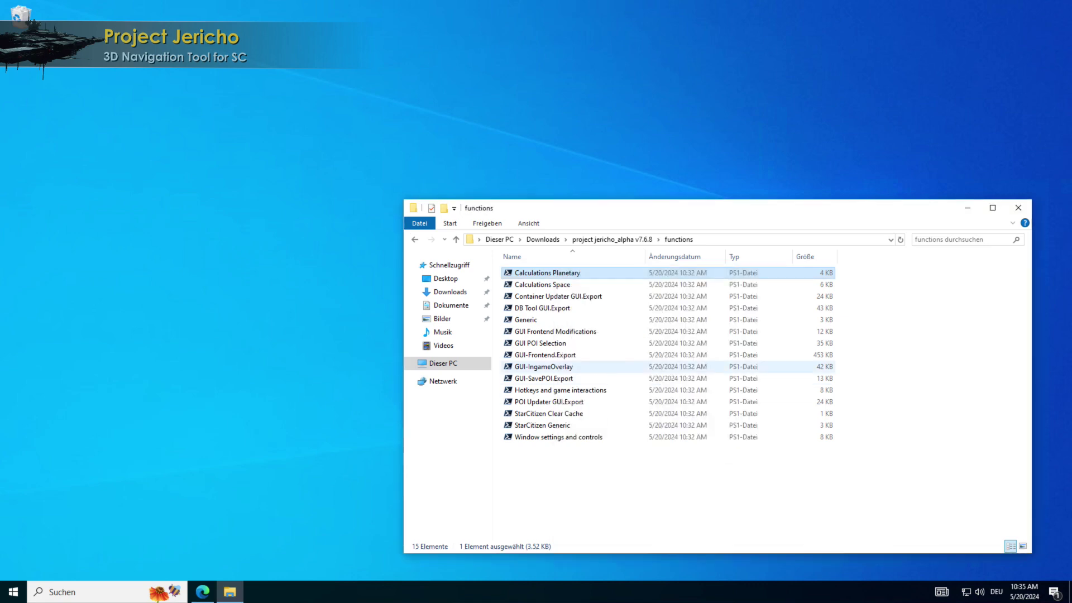
Step: Unblock the Calculations Space script in the functions folder through its file properties
{"action": "right_click", "coordinate": [566, 288]}
{"action": "left_click", "coordinate": [605, 475]}
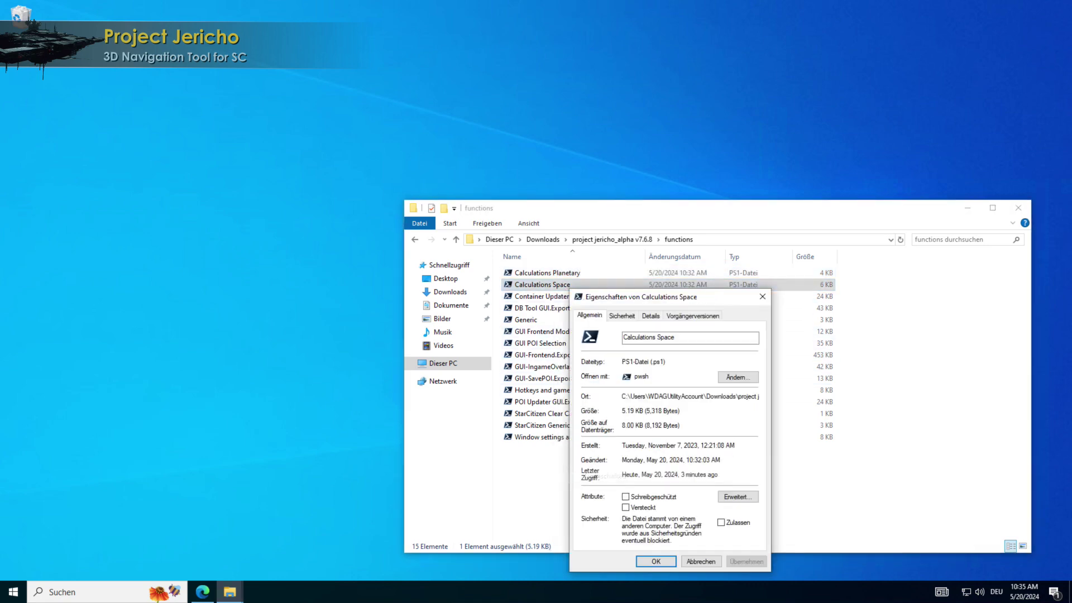
{"action": "left_click", "coordinate": [721, 522]}
{"action": "left_click", "coordinate": [656, 561]}
Step: Unblock the Container Updater GUI.Export script in the functions folder through its file properties
{"action": "right_click", "coordinate": [572, 296]}
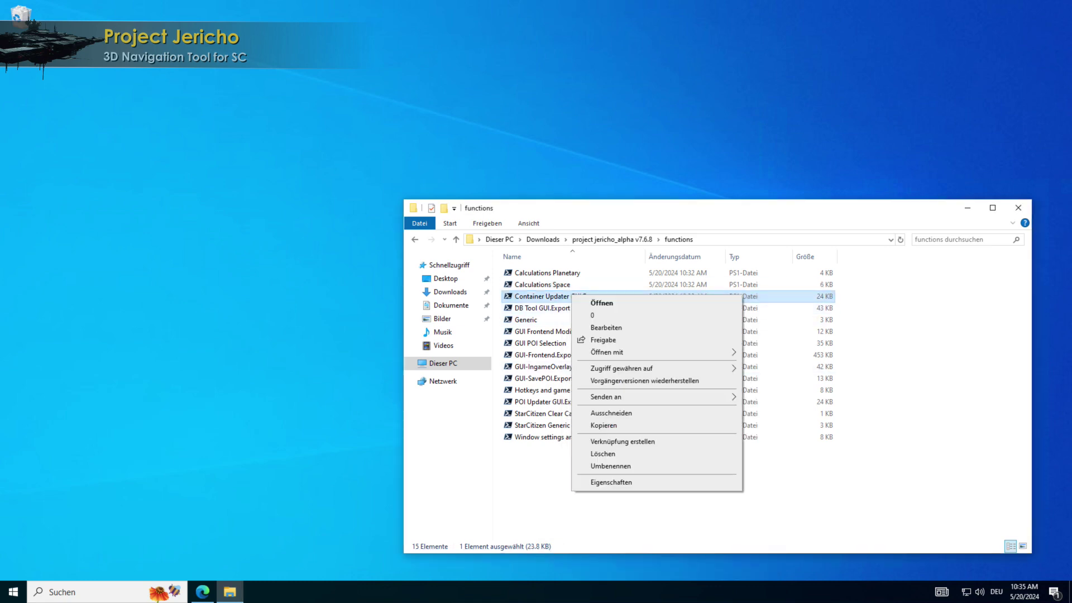
{"action": "left_click", "coordinate": [610, 482]}
{"action": "left_click", "coordinate": [721, 522]}
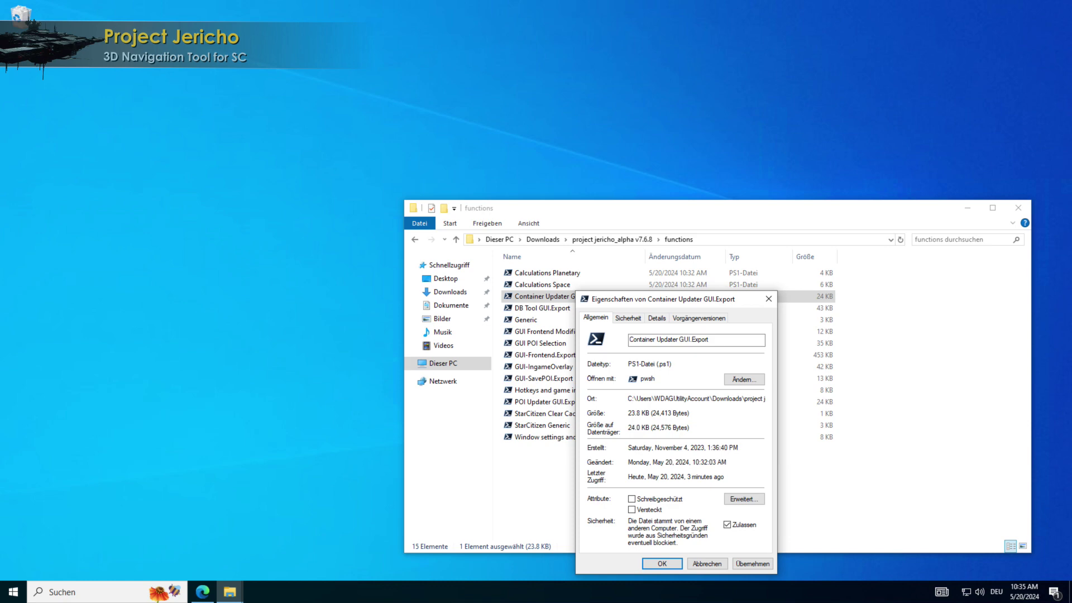
{"action": "left_click", "coordinate": [657, 561]}
Step: Unblock the DB Tool GUI.Export script in the functions folder by allowing it in its file properties
{"action": "right_click", "coordinate": [547, 309]}
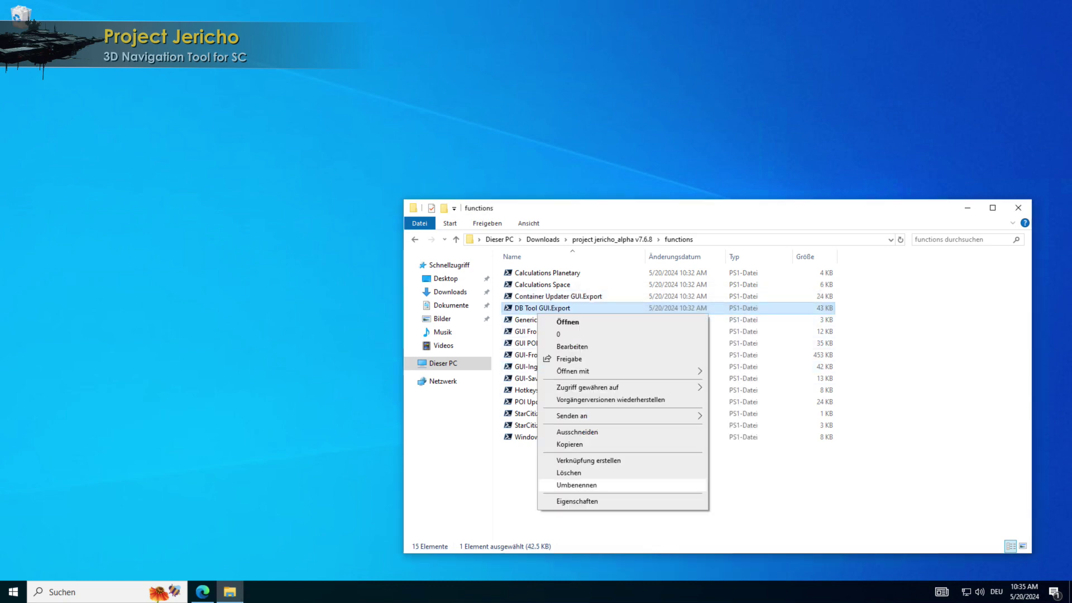
{"action": "left_click", "coordinate": [611, 501]}
{"action": "left_click", "coordinate": [693, 525]}
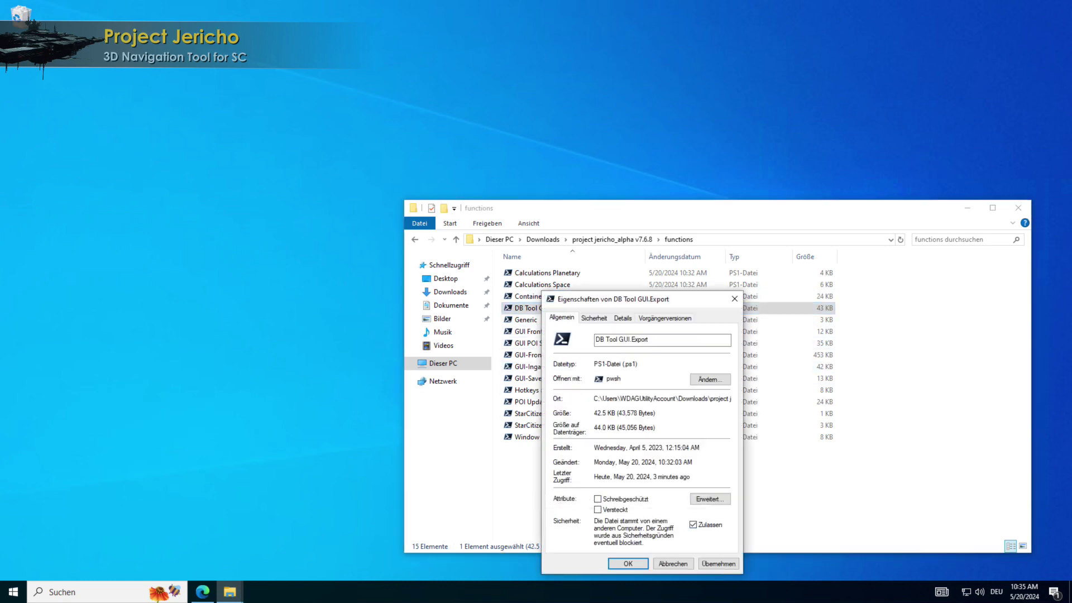
{"action": "left_click", "coordinate": [627, 564]}
Step: Unblock the Generic script in the functions folder through its file properties
{"action": "right_click", "coordinate": [535, 319]}
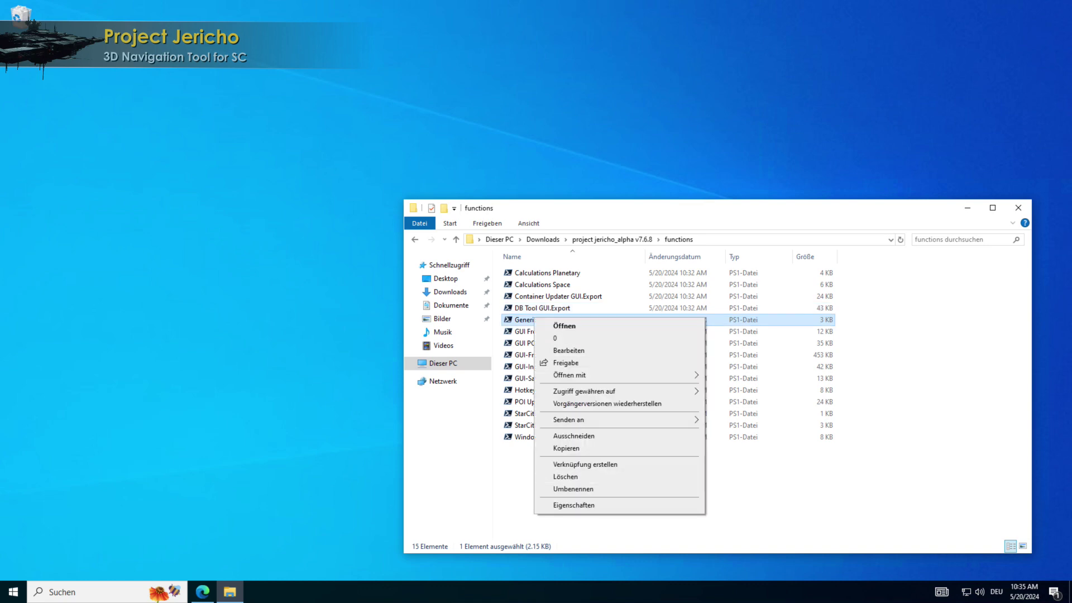
{"action": "left_click", "coordinate": [581, 506]}
{"action": "left_click", "coordinate": [690, 524]}
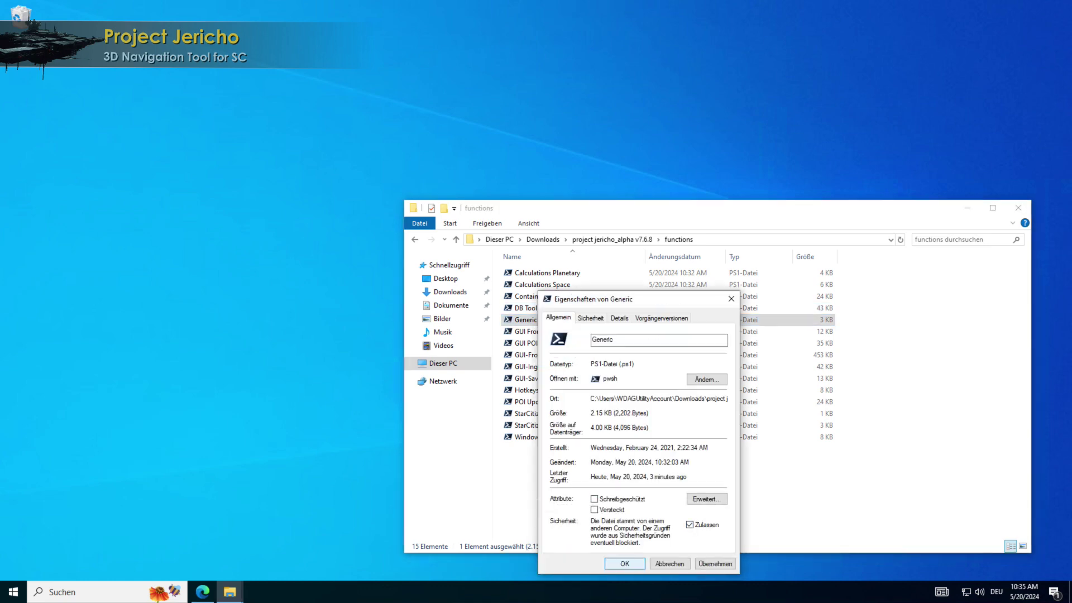
{"action": "left_click", "coordinate": [625, 563]}
Step: Unblock the GUI Frontend Modifications script in the functions folder through its file properties
{"action": "right_click", "coordinate": [535, 331]}
{"action": "right_click", "coordinate": [549, 333]}
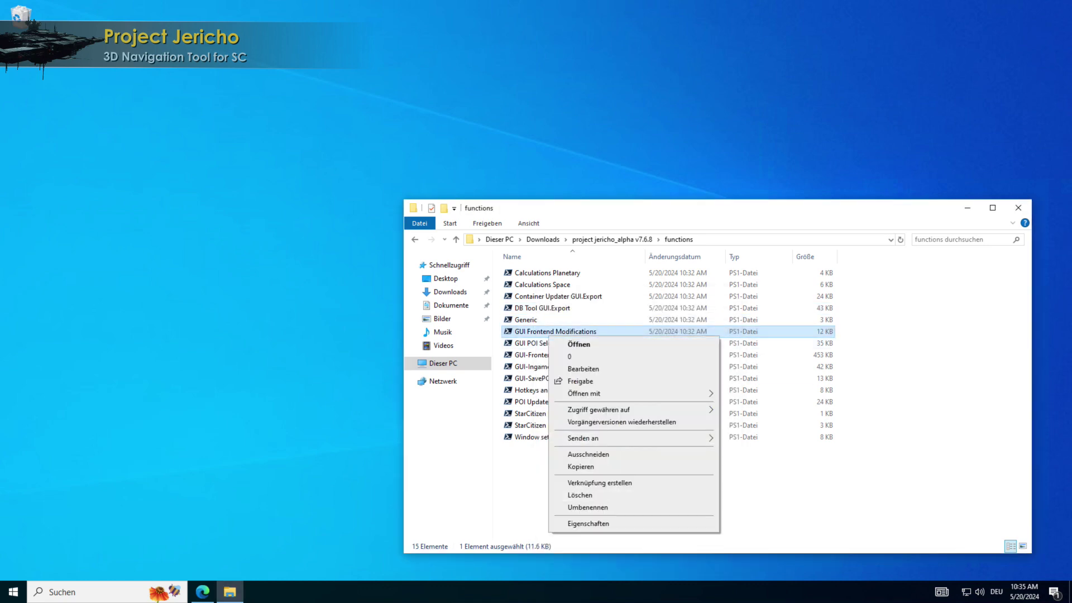
{"action": "left_click", "coordinate": [581, 523]}
{"action": "left_click", "coordinate": [705, 525]}
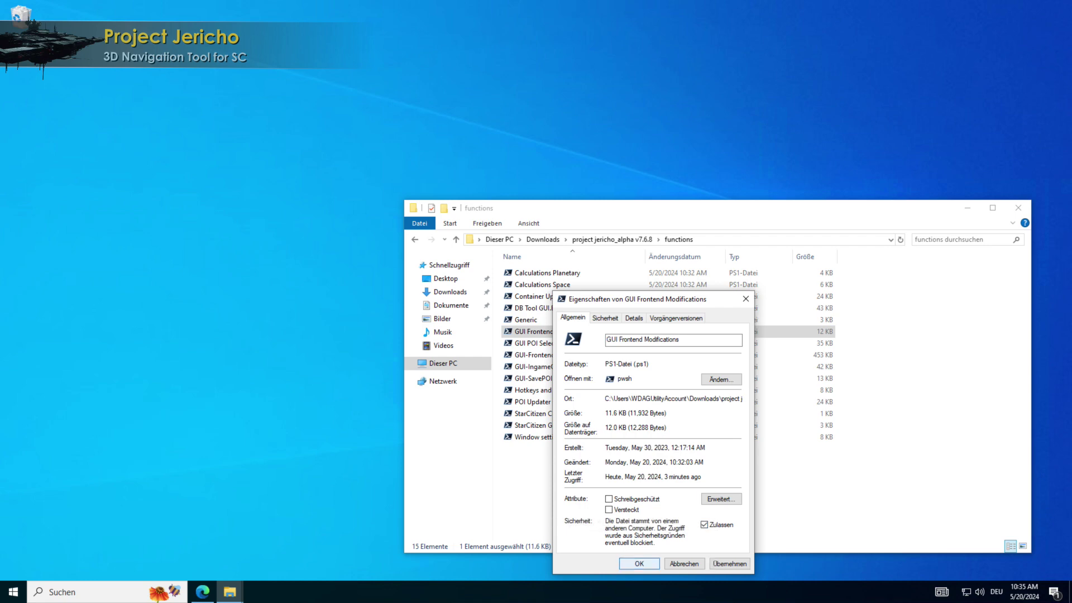
{"action": "left_click", "coordinate": [639, 563]}
Step: Unblock the GUI POI Selection script in the functions folder through its file properties
{"action": "right_click", "coordinate": [540, 343]}
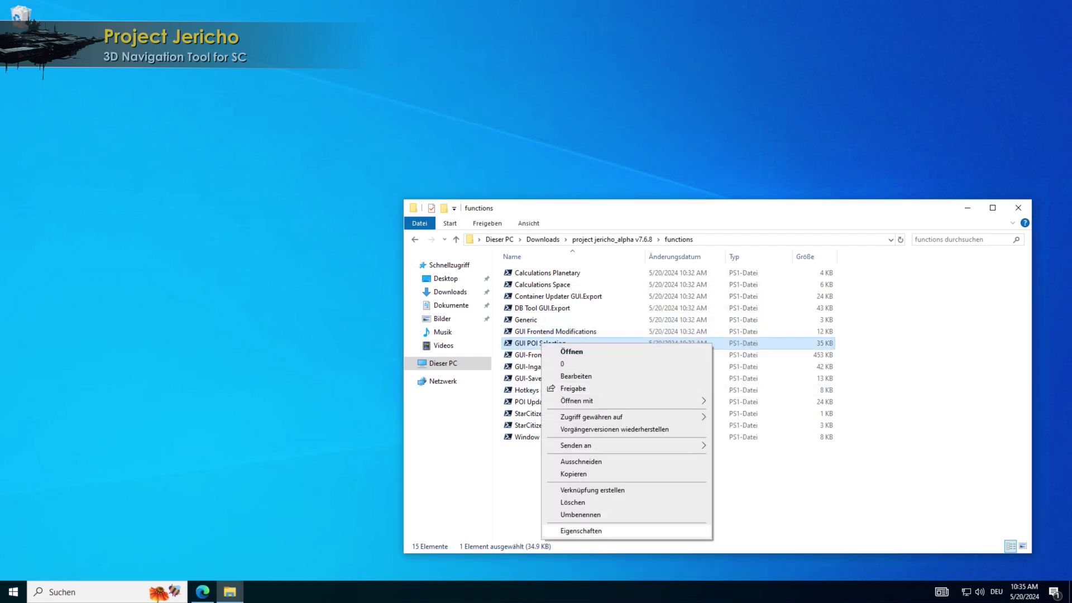
{"action": "left_click", "coordinate": [580, 531]}
{"action": "left_click", "coordinate": [697, 524]}
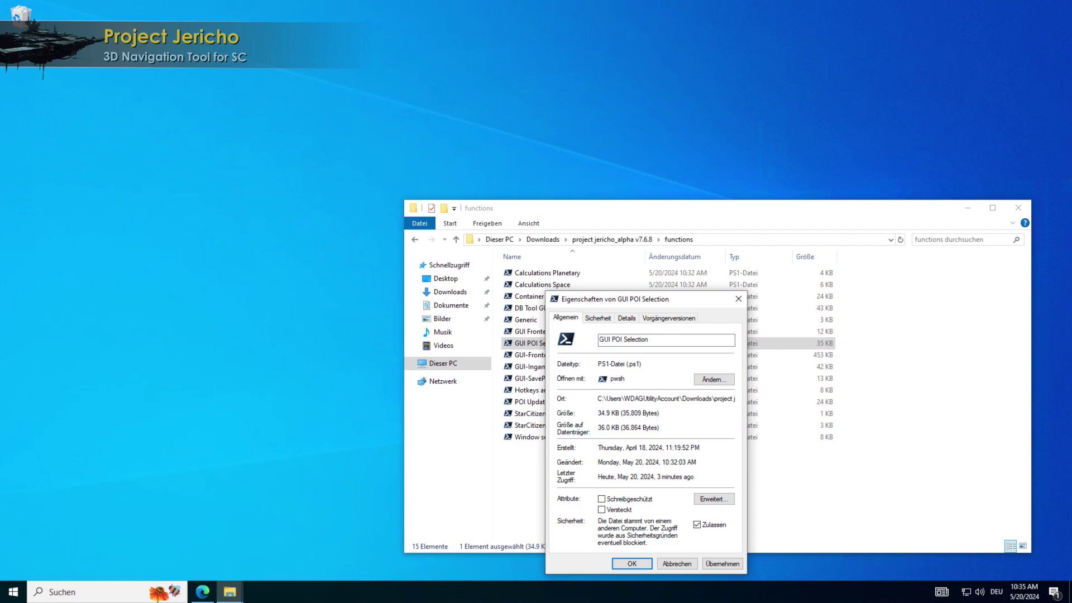
{"action": "left_click", "coordinate": [632, 563]}
Step: Unblock the GUI-Frontend.Export script in the functions folder through its file properties
{"action": "right_click", "coordinate": [545, 355]}
{"action": "right_click", "coordinate": [559, 355]}
{"action": "left_click", "coordinate": [580, 541]}
{"action": "left_click", "coordinate": [714, 525]}
{"action": "left_click", "coordinate": [649, 564]}
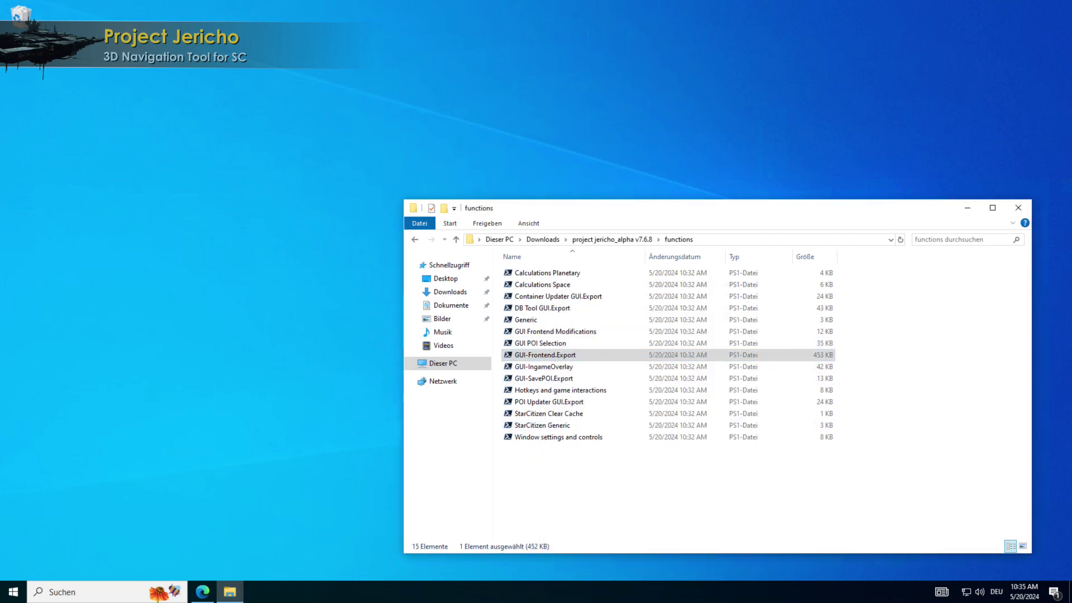
Step: Unblock the GUI-IngameOverlay script in the functions folder through its file properties
{"action": "left_click", "coordinate": [553, 366]}
{"action": "right_click", "coordinate": [554, 365]}
{"action": "left_click", "coordinate": [594, 552]}
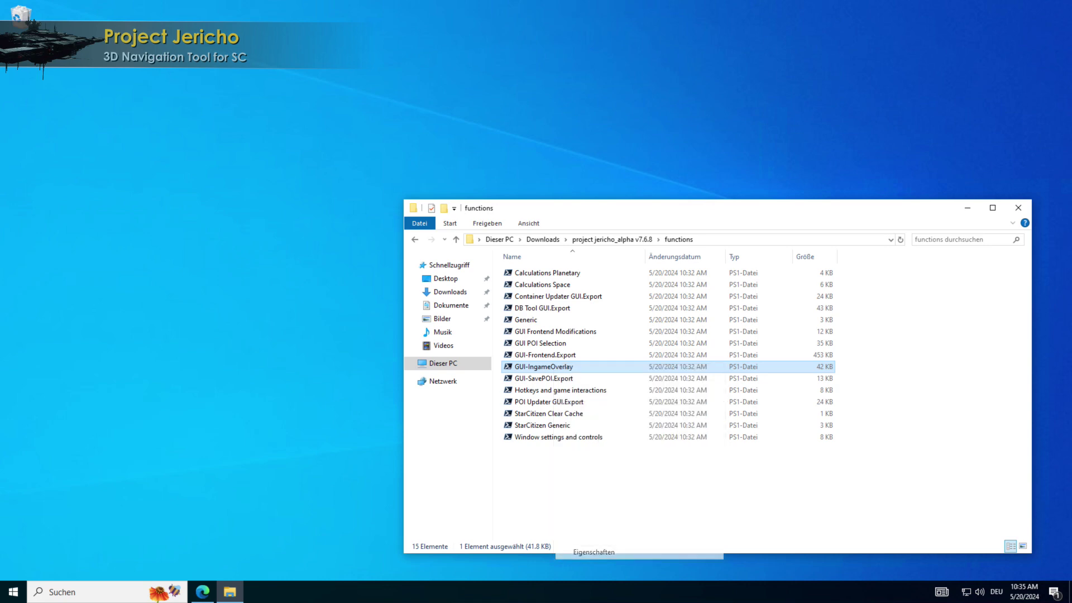
{"action": "left_click", "coordinate": [709, 525]}
{"action": "left_click", "coordinate": [645, 564]}
Step: Unblock the GUI-SavePOI.Export script in the functions folder through its file properties
{"action": "left_click", "coordinate": [553, 378]}
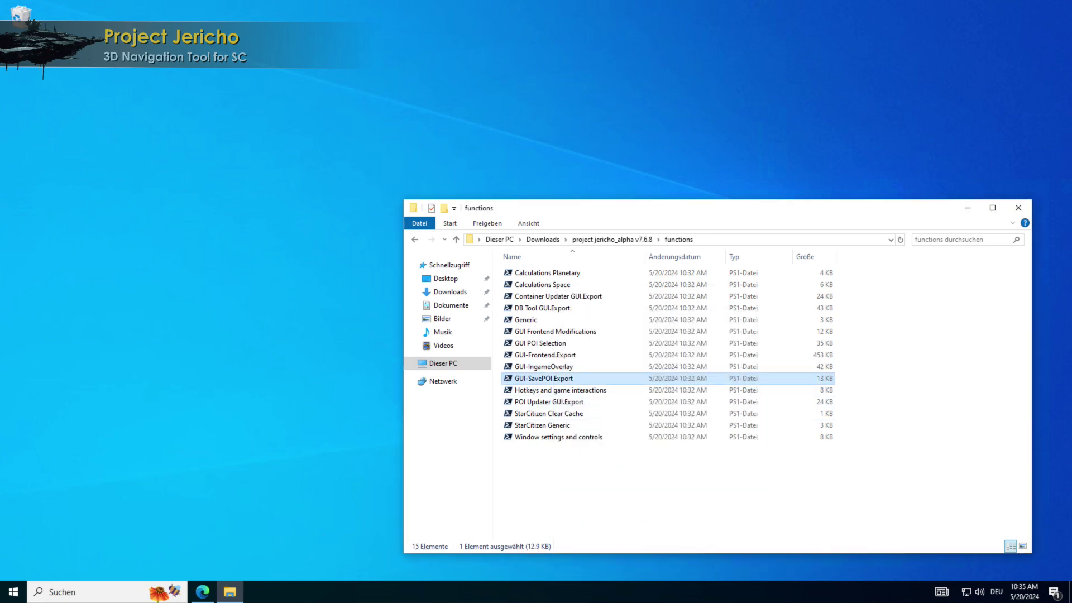
{"action": "right_click", "coordinate": [553, 378]}
{"action": "left_click", "coordinate": [592, 565]}
{"action": "left_click", "coordinate": [709, 525]}
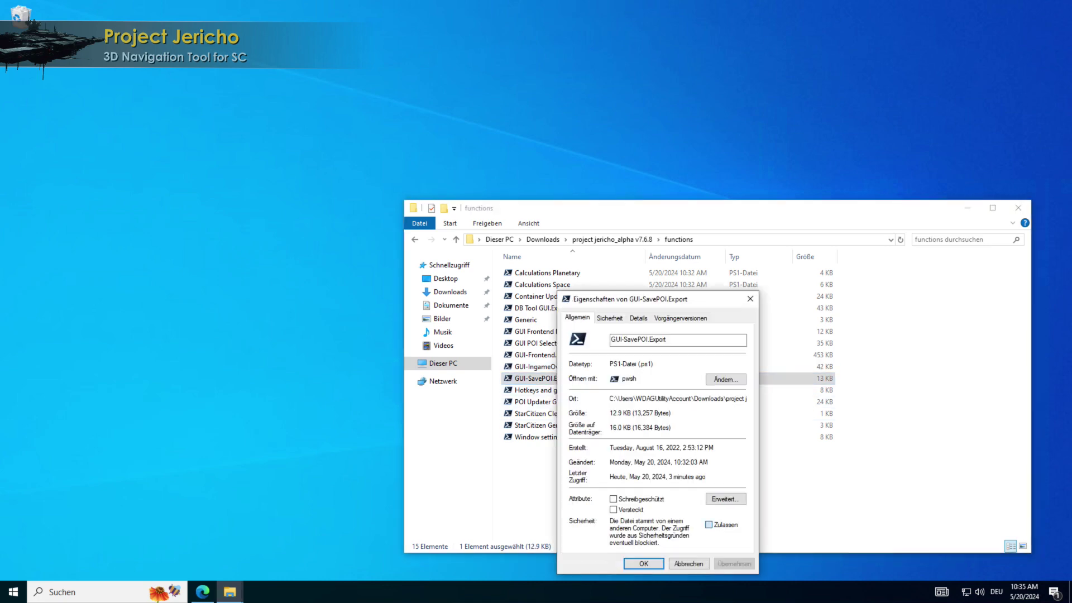
{"action": "left_click", "coordinate": [644, 563]}
Step: Unblock the Hotkeys and game interactions script in the functions folder through its file properties
{"action": "left_click", "coordinate": [553, 389]}
{"action": "right_click", "coordinate": [558, 389]}
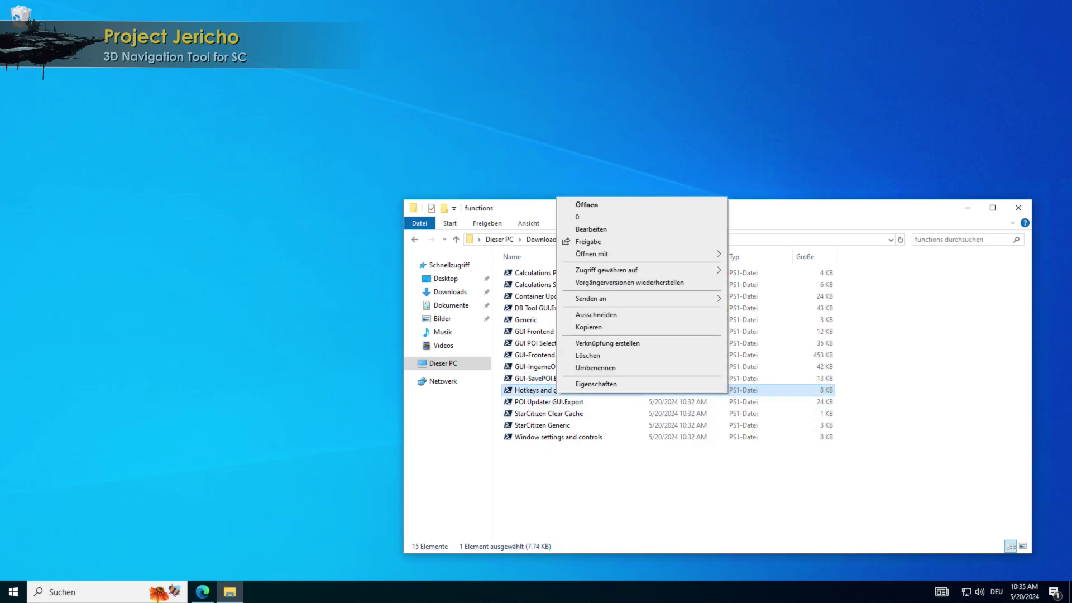
{"action": "left_click", "coordinate": [581, 384]}
{"action": "left_click", "coordinate": [712, 525]}
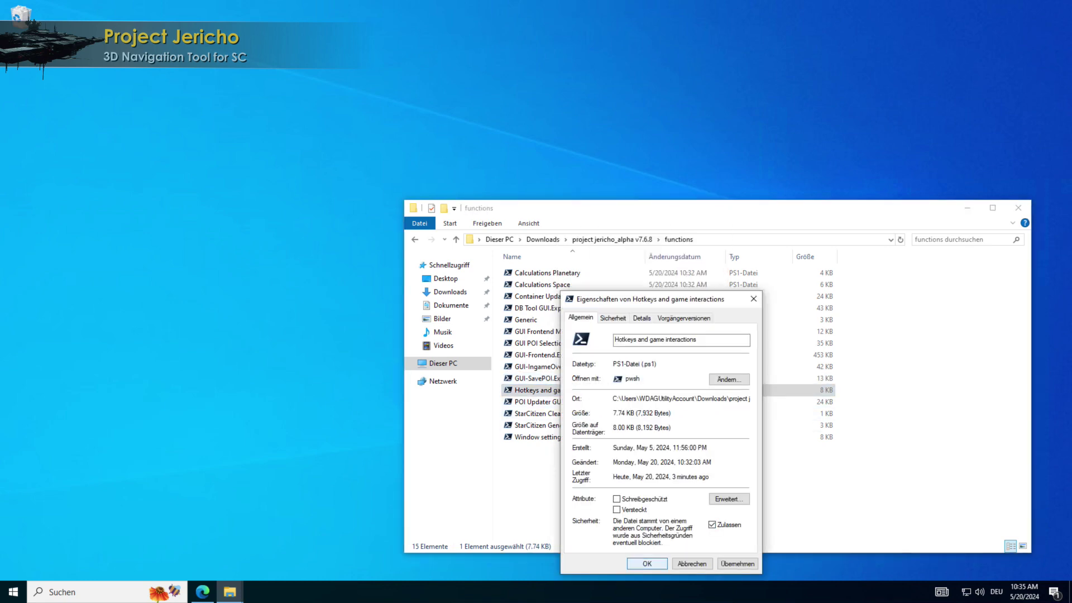
{"action": "left_click", "coordinate": [646, 564]}
Step: Unblock the POI Updater GUI.Export script in the functions folder through its file properties
{"action": "left_click", "coordinate": [564, 401]}
{"action": "right_click", "coordinate": [564, 402]}
{"action": "left_click", "coordinate": [603, 389]}
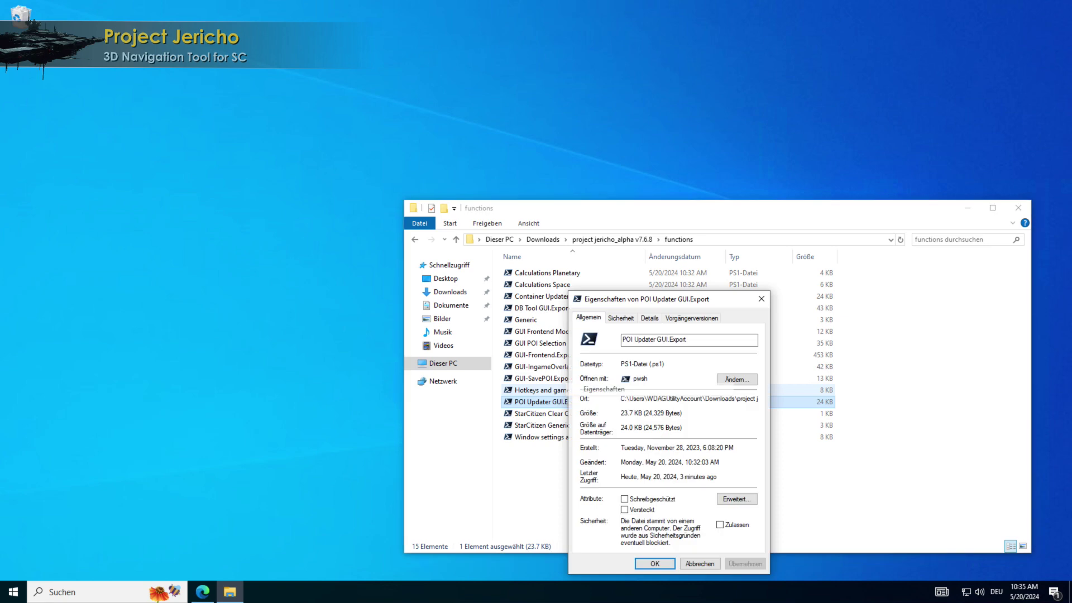
{"action": "left_click", "coordinate": [720, 525]}
{"action": "left_click", "coordinate": [655, 564]}
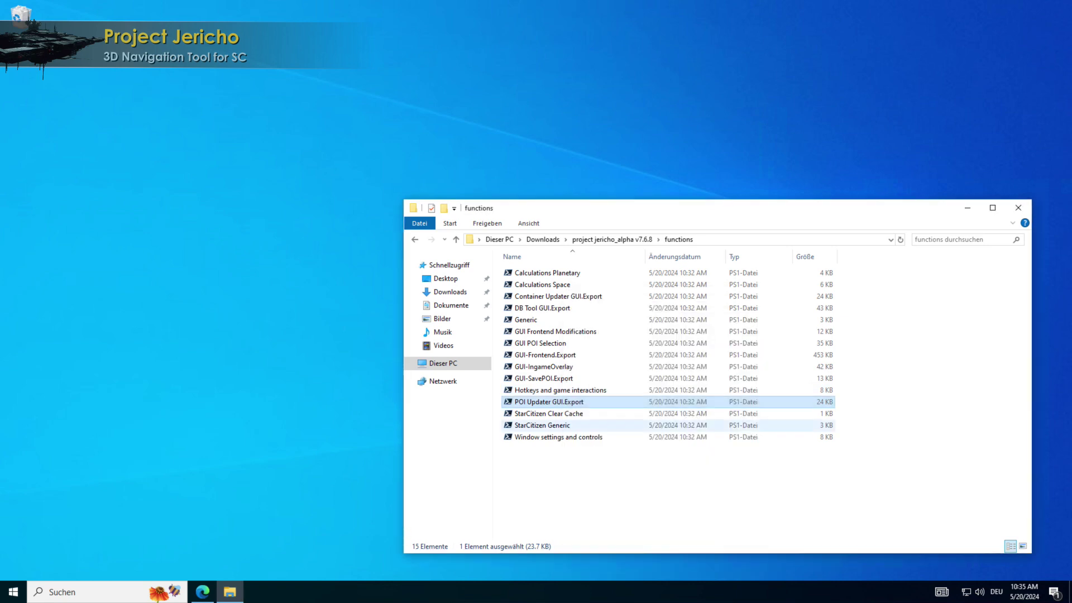
Step: Unblock the StarCitizen Generic script in the functions folder through its file properties
{"action": "right_click", "coordinate": [560, 414]}
{"action": "right_click", "coordinate": [540, 425]}
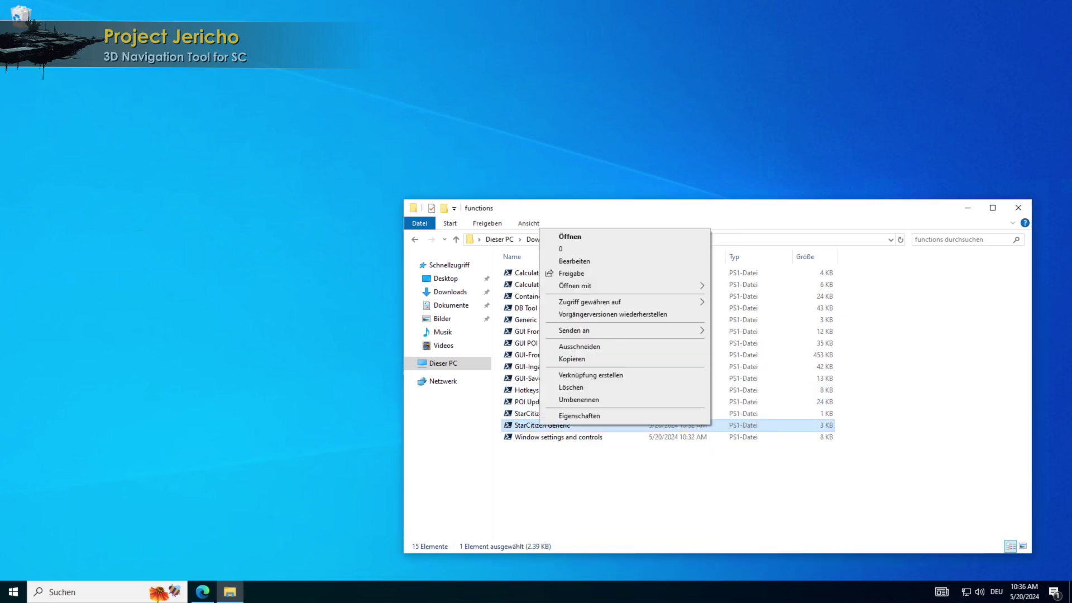
{"action": "left_click", "coordinate": [603, 416]}
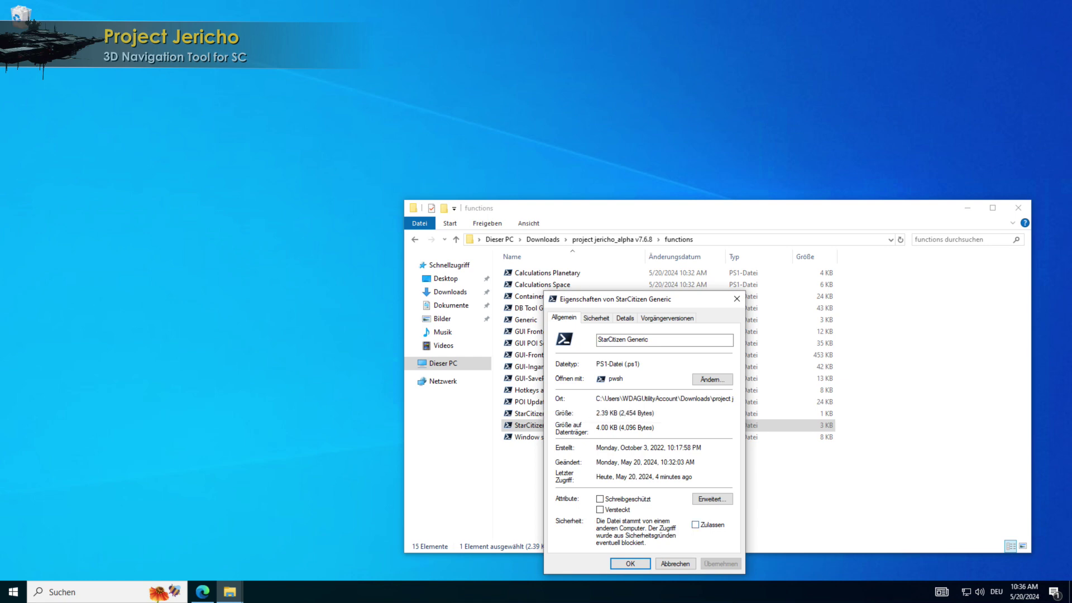
{"action": "left_click", "coordinate": [696, 524]}
{"action": "left_click", "coordinate": [630, 563]}
Step: Unblock the Window settings and controls script in the functions folder through its file properties
{"action": "right_click", "coordinate": [552, 439]}
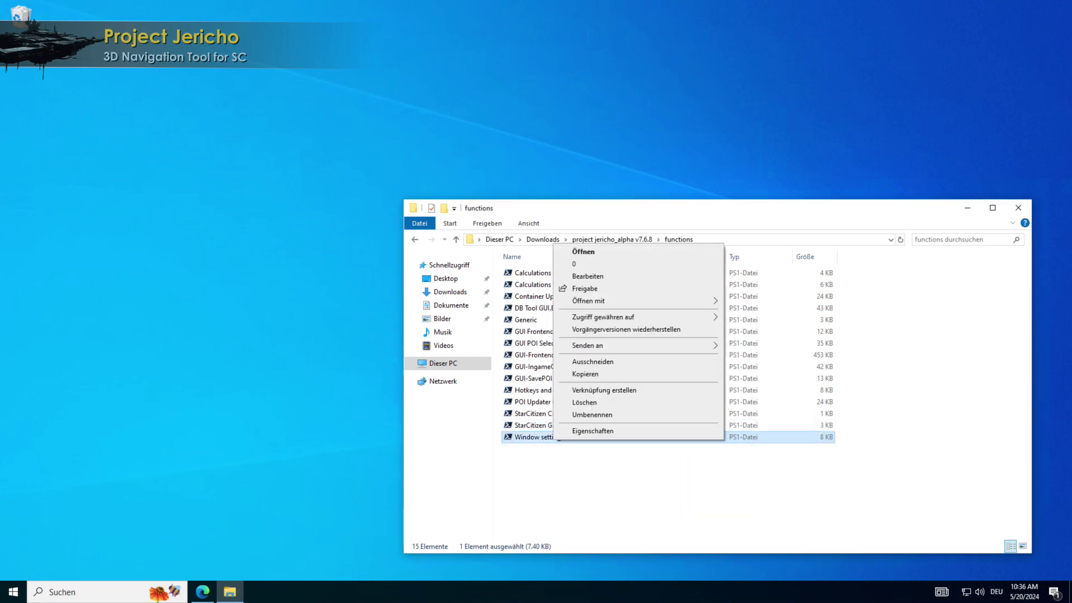
{"action": "key", "text": "Up"}
{"action": "key", "text": "Return"}
{"action": "key", "text": "space"}
{"action": "key", "text": "Return"}
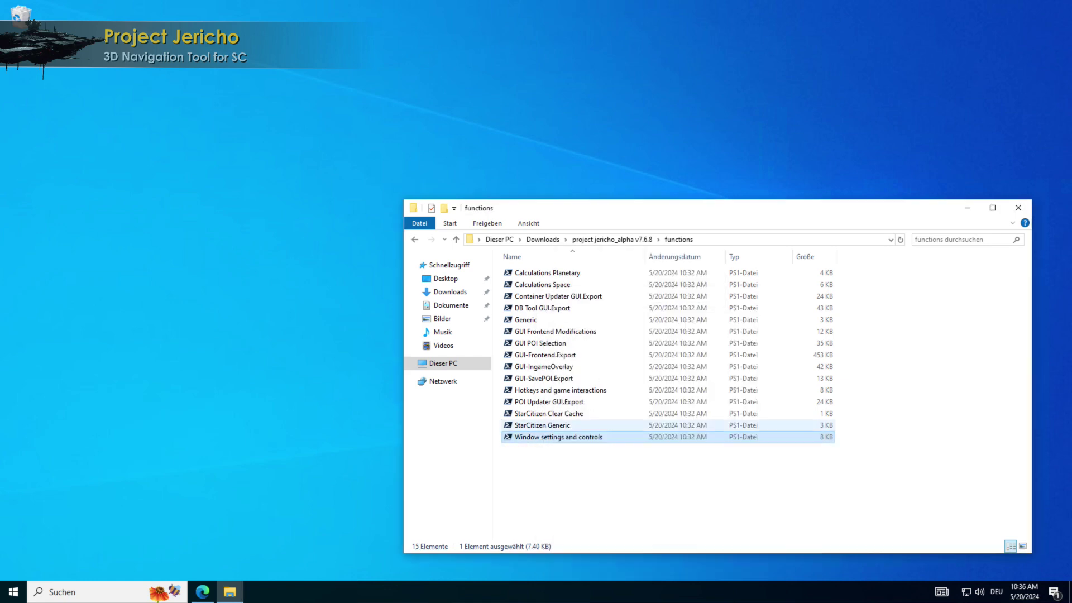
Step: Unblock the StarCitizen Clear Cache script in the functions folder through its file properties
{"action": "key", "text": "Up"}
{"action": "key", "text": "Up"}
{"action": "key", "text": "shift+F10"}
{"action": "key", "text": "Up"}
{"action": "key", "text": "Return"}
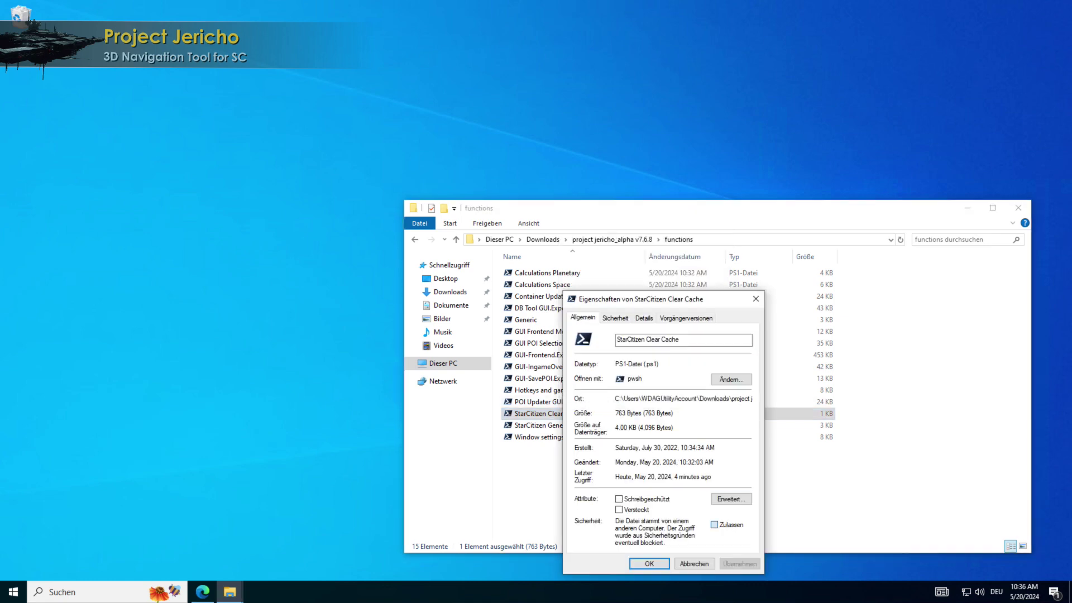
{"action": "key", "text": "space"}
{"action": "key", "text": "Return"}
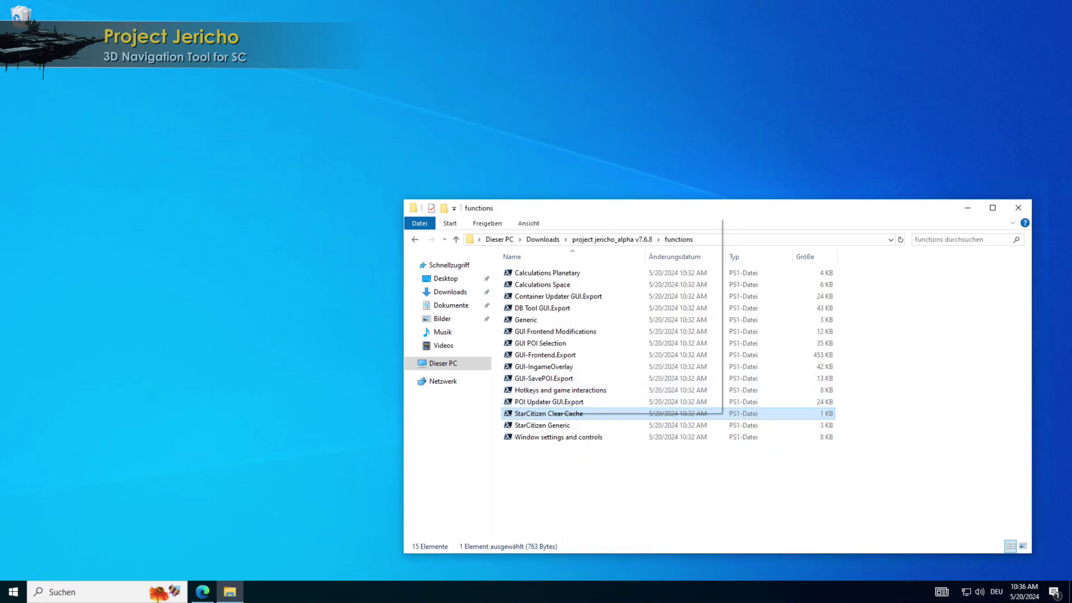
Step: Reopen the StarCitizen Clear Cache script's file properties to check its security block, and close them
{"action": "key", "text": "shift+F10"}
{"action": "key", "text": "Up"}
{"action": "key", "text": "Return"}
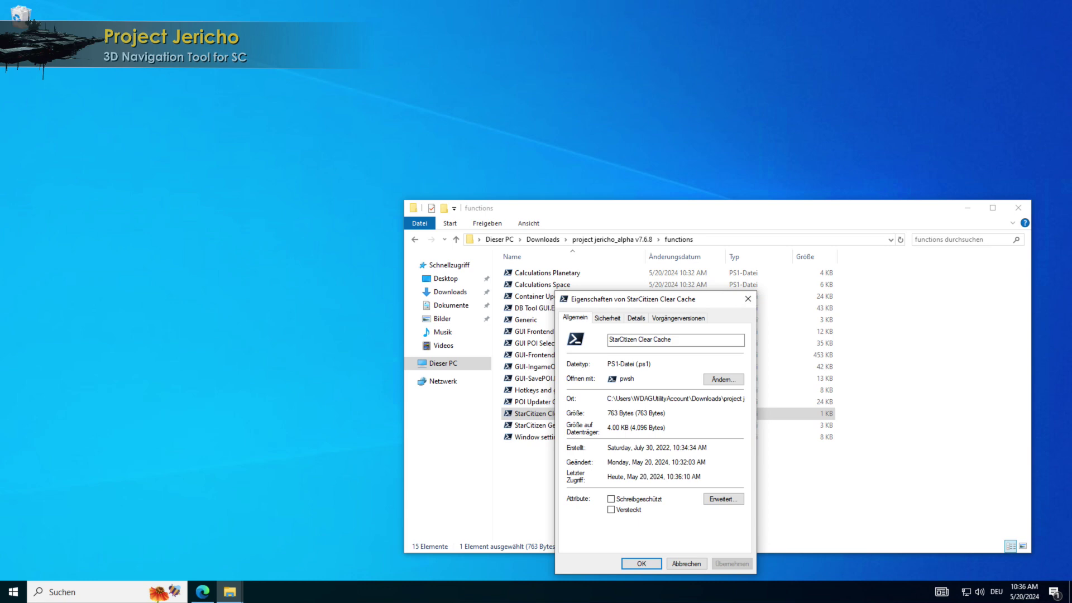
{"action": "left_click", "coordinate": [640, 563]}
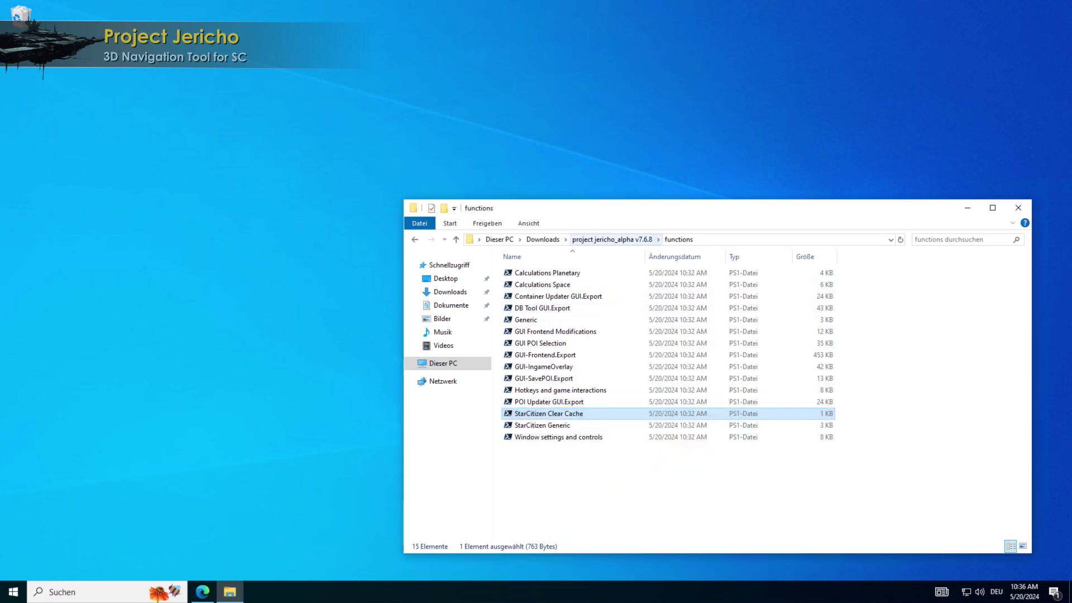
Step: Return to the project jericho_alpha v7.6.8 folder and launch the Project Jericho_V7.6.8 script
{"action": "left_click", "coordinate": [611, 239]}
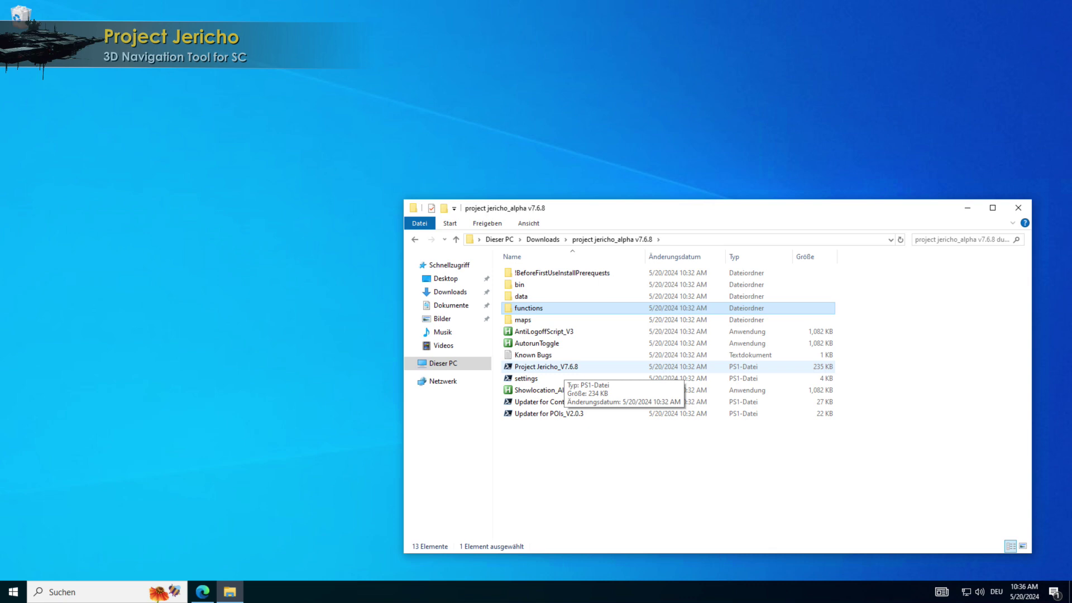
{"action": "right_click", "coordinate": [563, 367]}
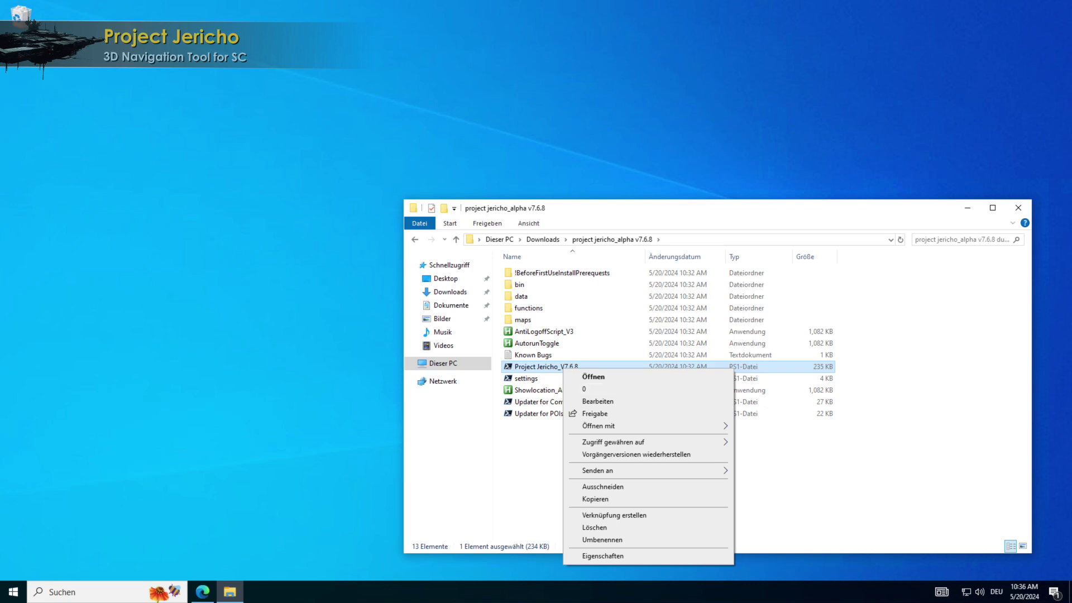
{"action": "key", "text": "Return"}
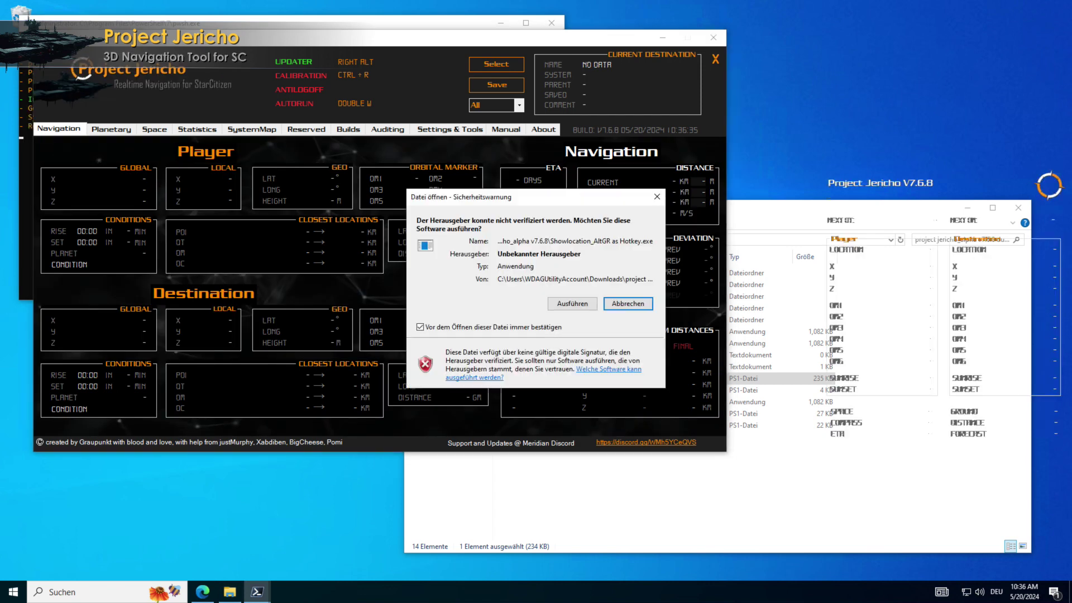
Step: Minimize the file window and allow Showlocation_AltGR as Hotkey.exe to run in the security warning
{"action": "left_click_drag", "start_coordinate": [865, 207], "coordinate": [671, 297]}
{"action": "left_click", "coordinate": [775, 296]}
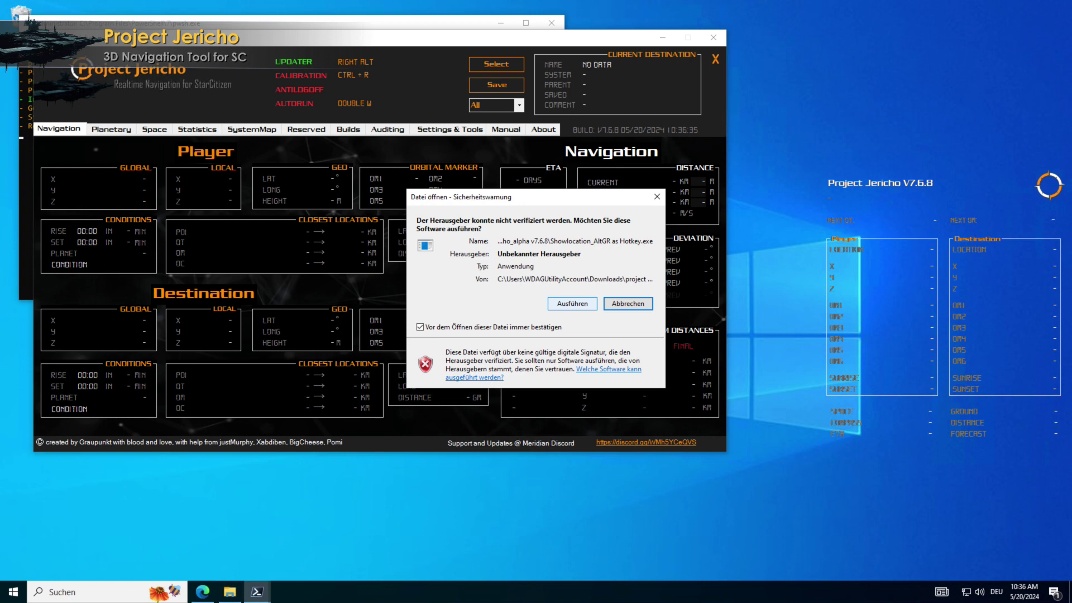
{"action": "left_click", "coordinate": [573, 303]}
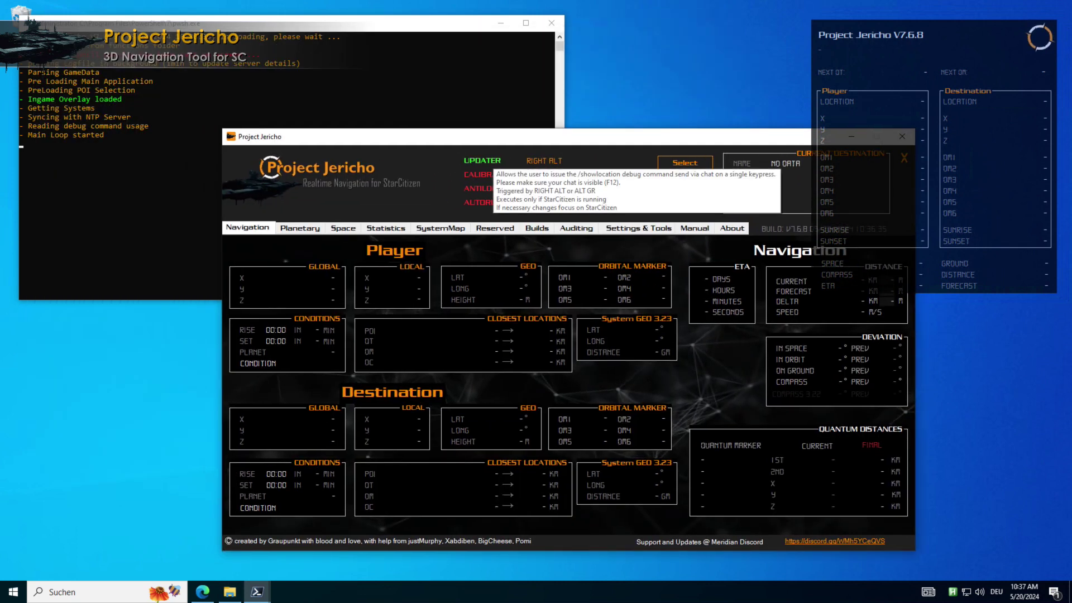
Step: Bring up the project folder briefly, minimize it again, and move the Project Jericho window away from the overlay
{"action": "left_click", "coordinate": [229, 591]}
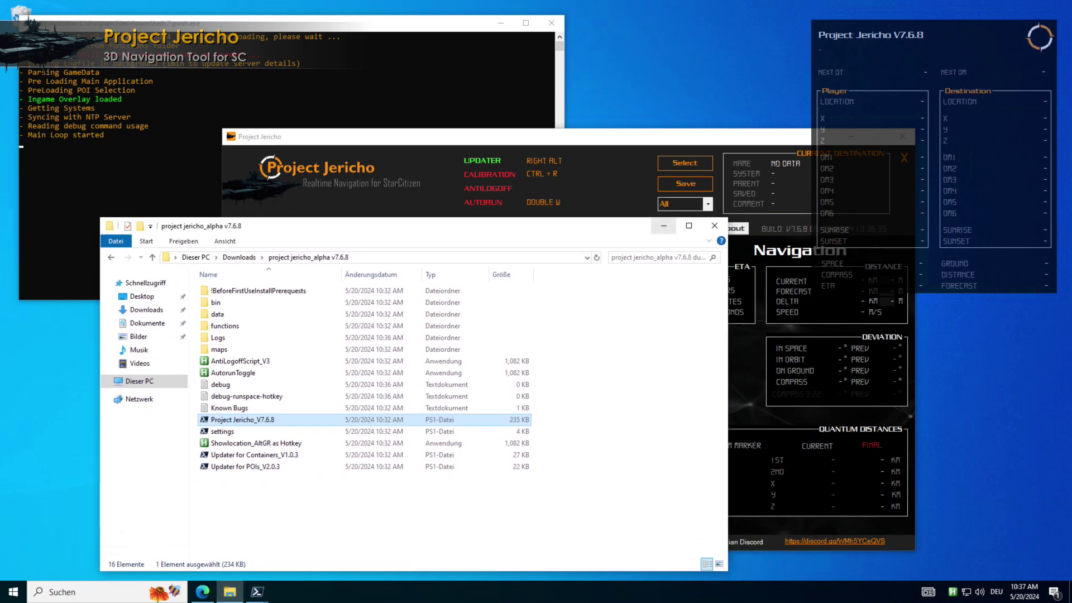
{"action": "left_click", "coordinate": [663, 226]}
{"action": "left_click_drag", "start_coordinate": [569, 136], "coordinate": [442, 144]}
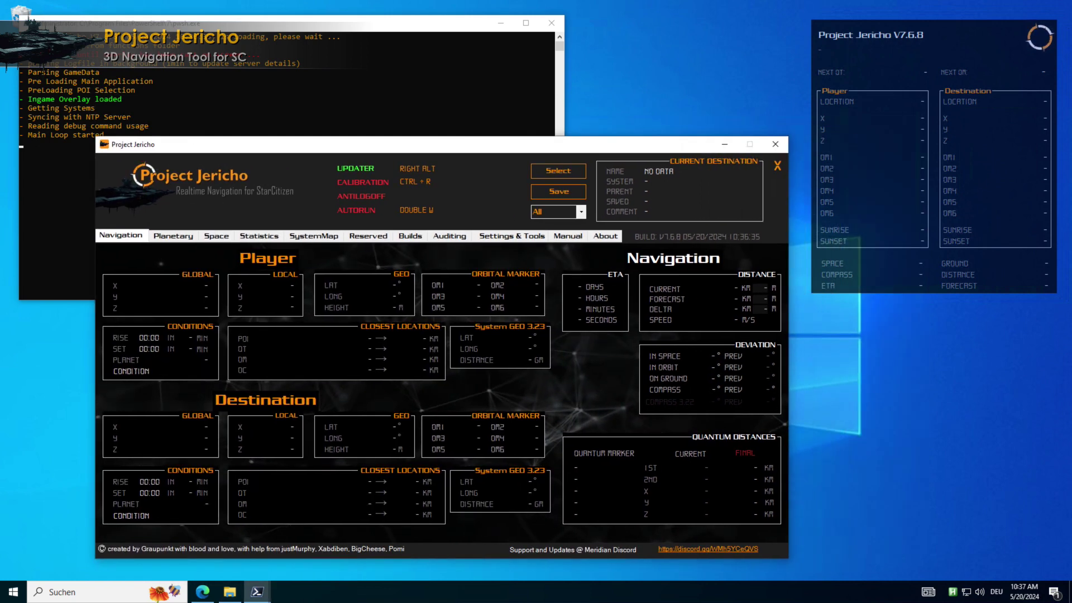